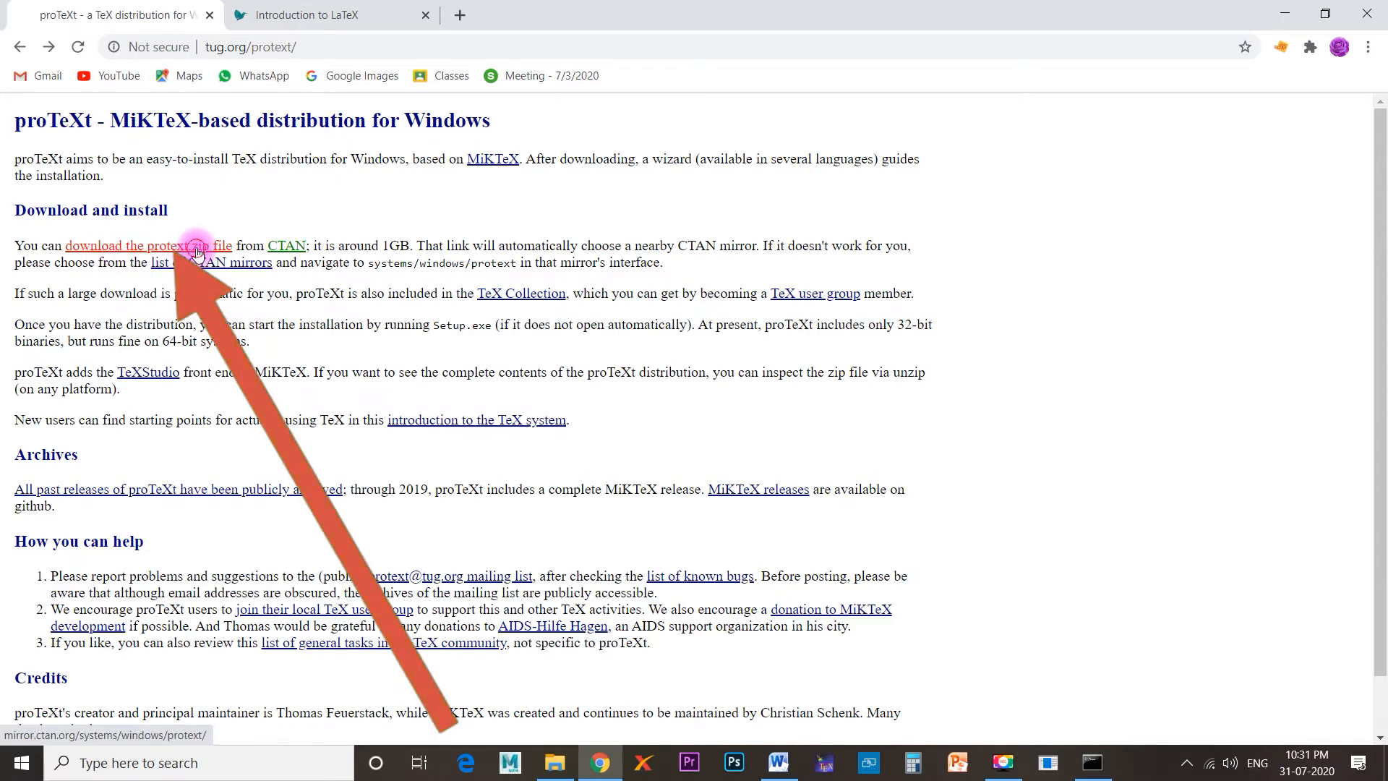
Download protext.zip from the CTAN mirror linked on the proTeXt page and show the download in its folder.
left_click(198, 251)
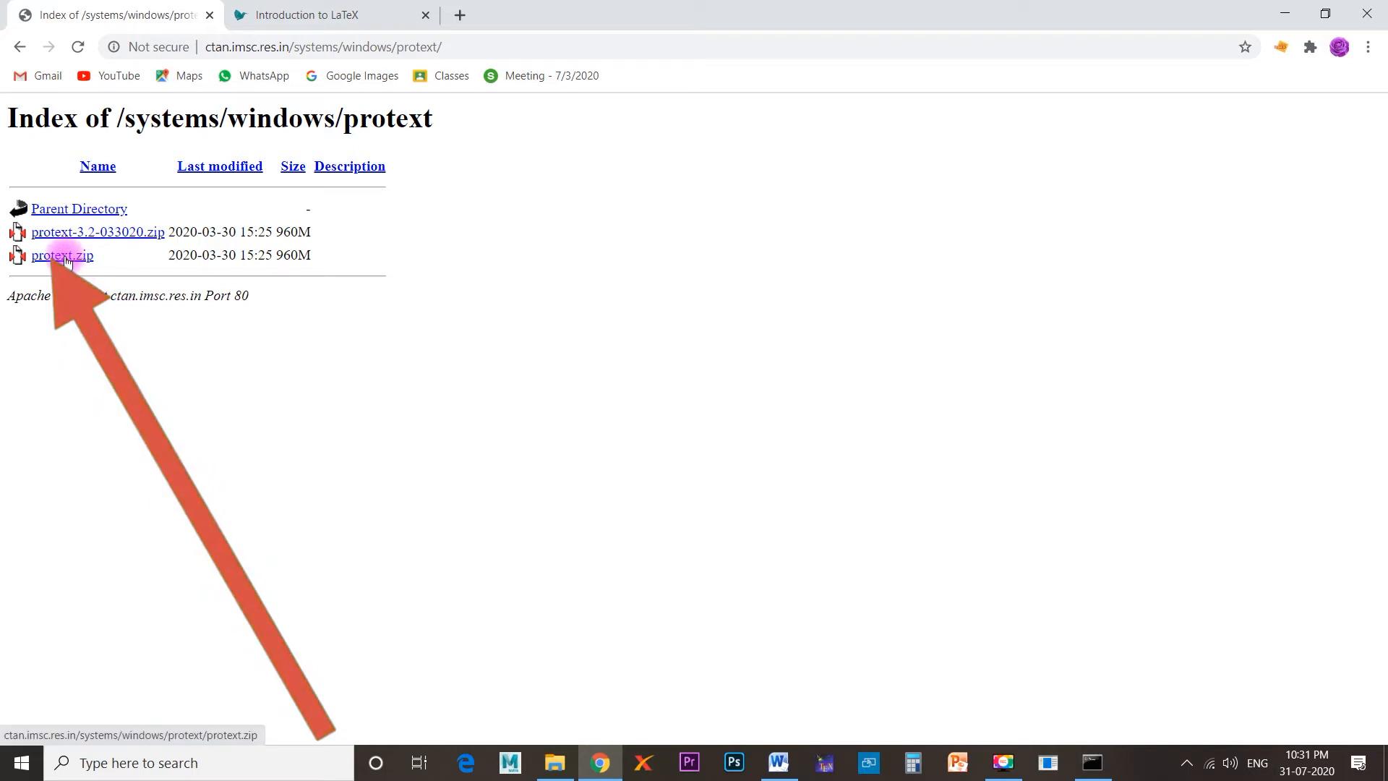
left_click(64, 257)
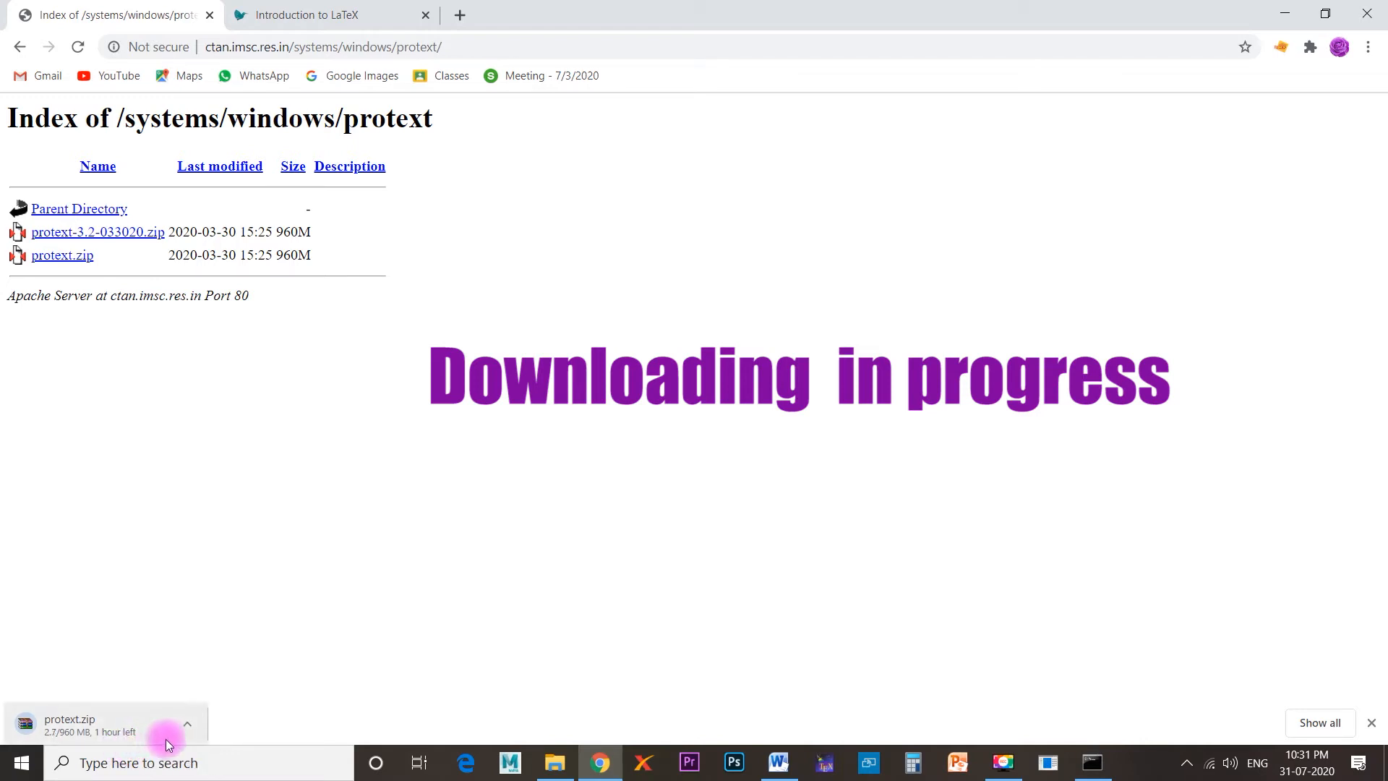
left_click(187, 726)
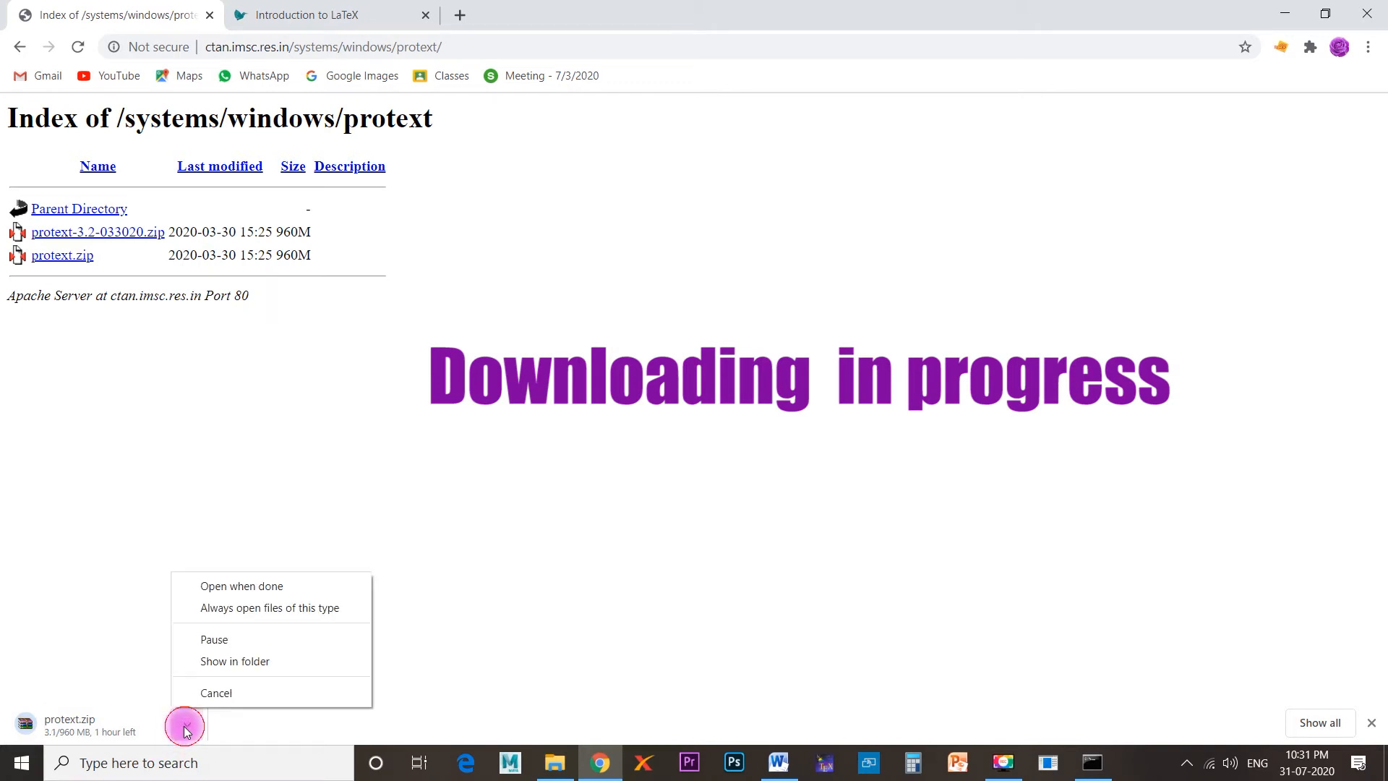
left_click(233, 661)
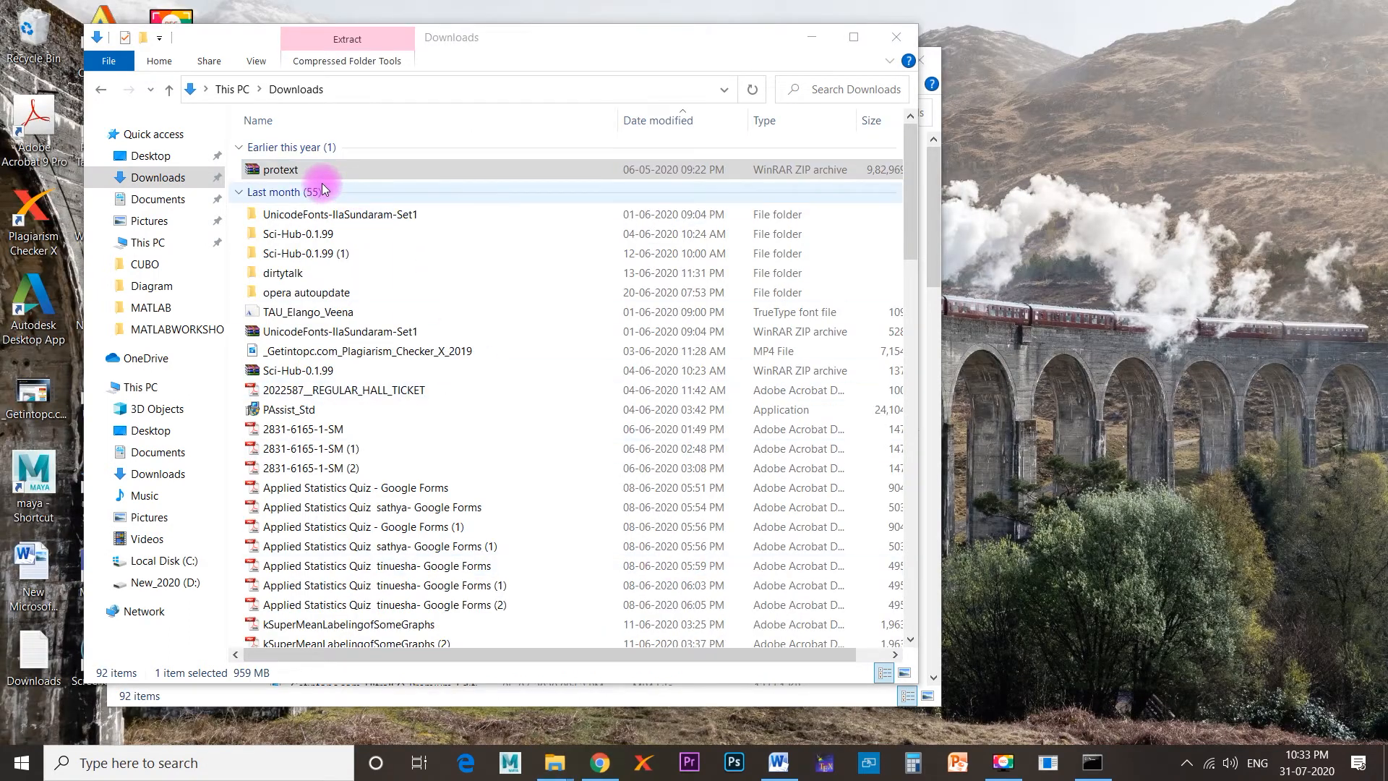
Check the file properties of the downloaded protext archive in the Downloads folder and close them.
left_click(311, 178)
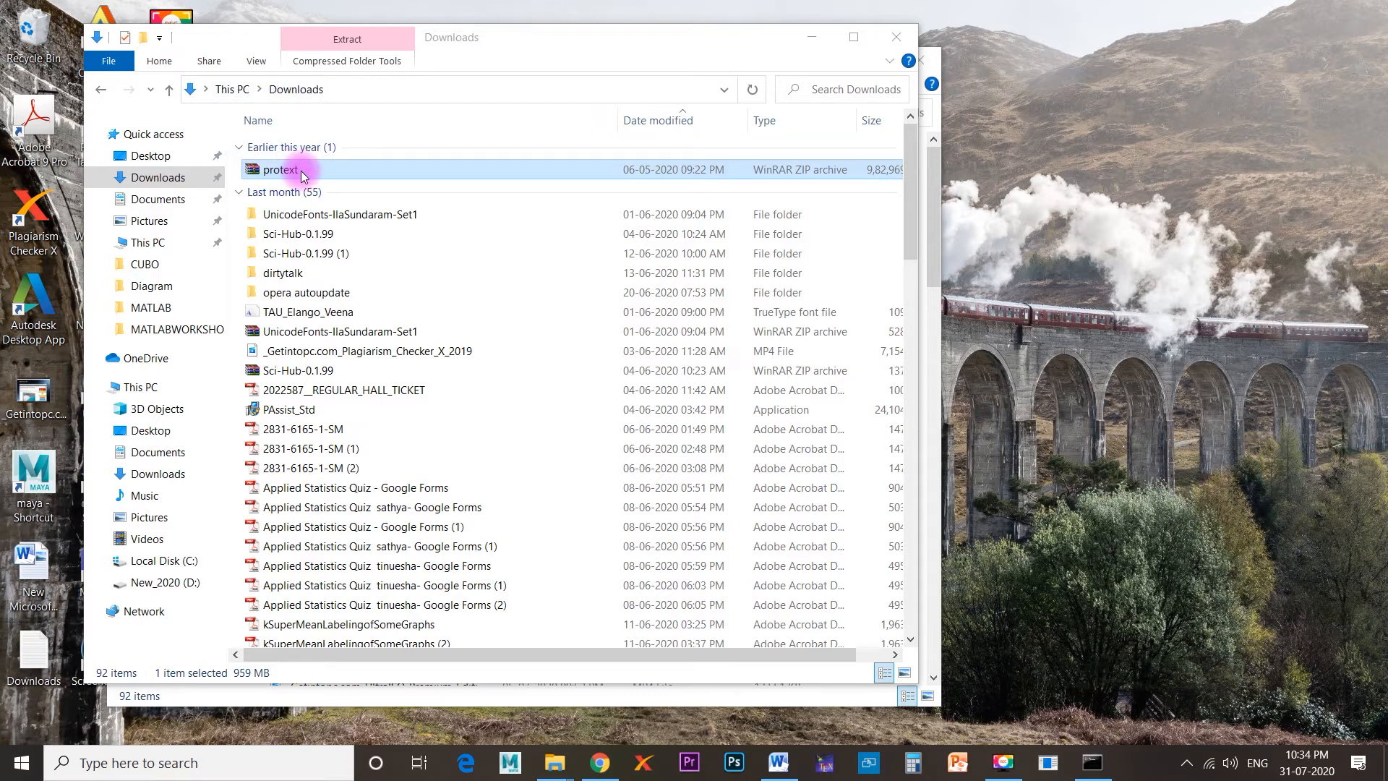
right_click(297, 167)
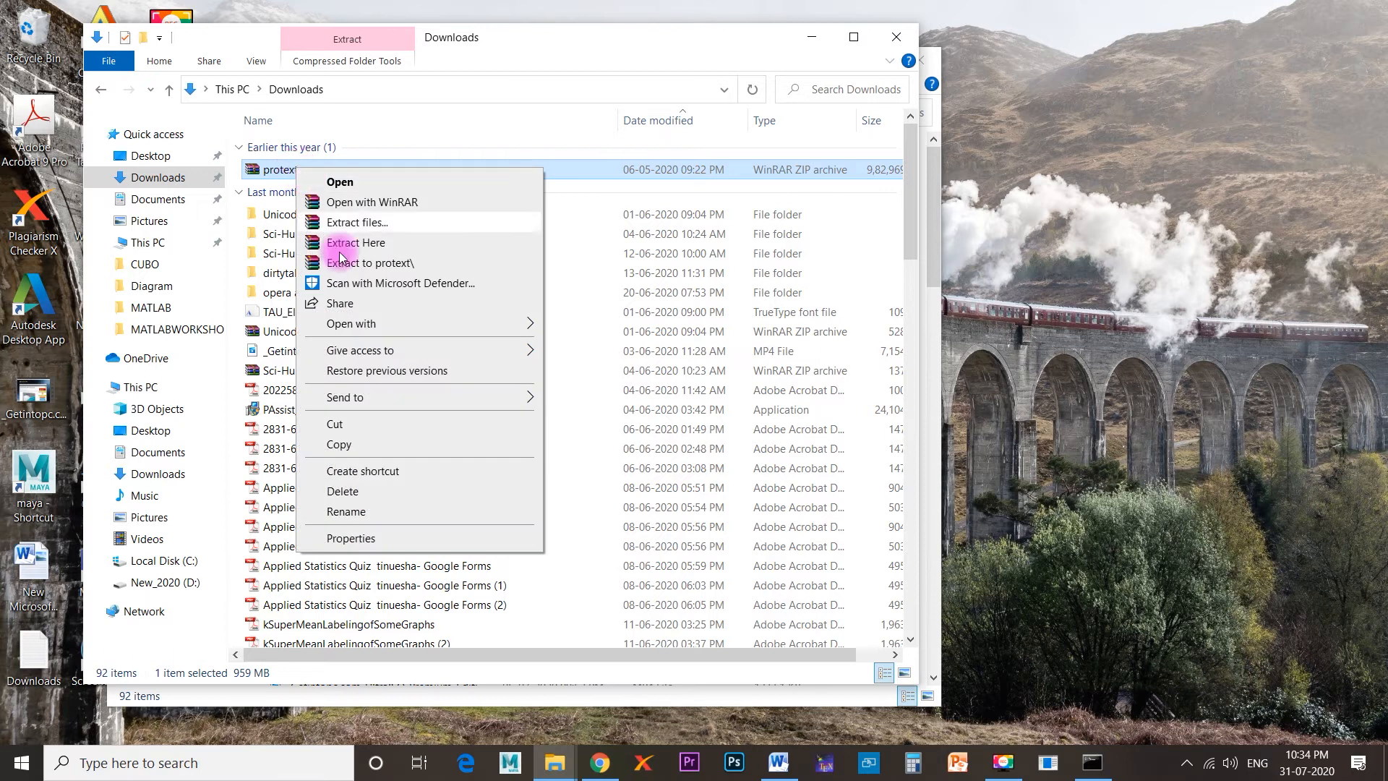
left_click(351, 537)
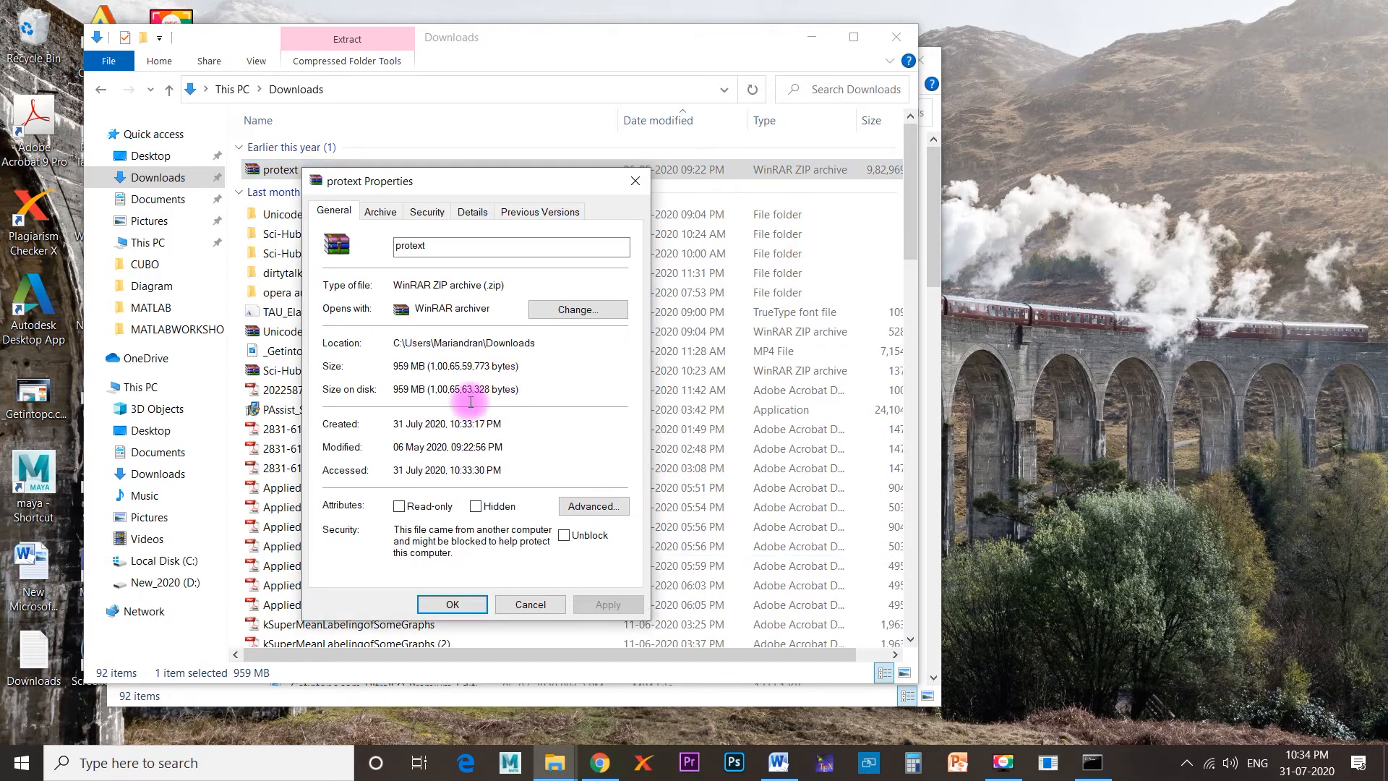
left_click(640, 184)
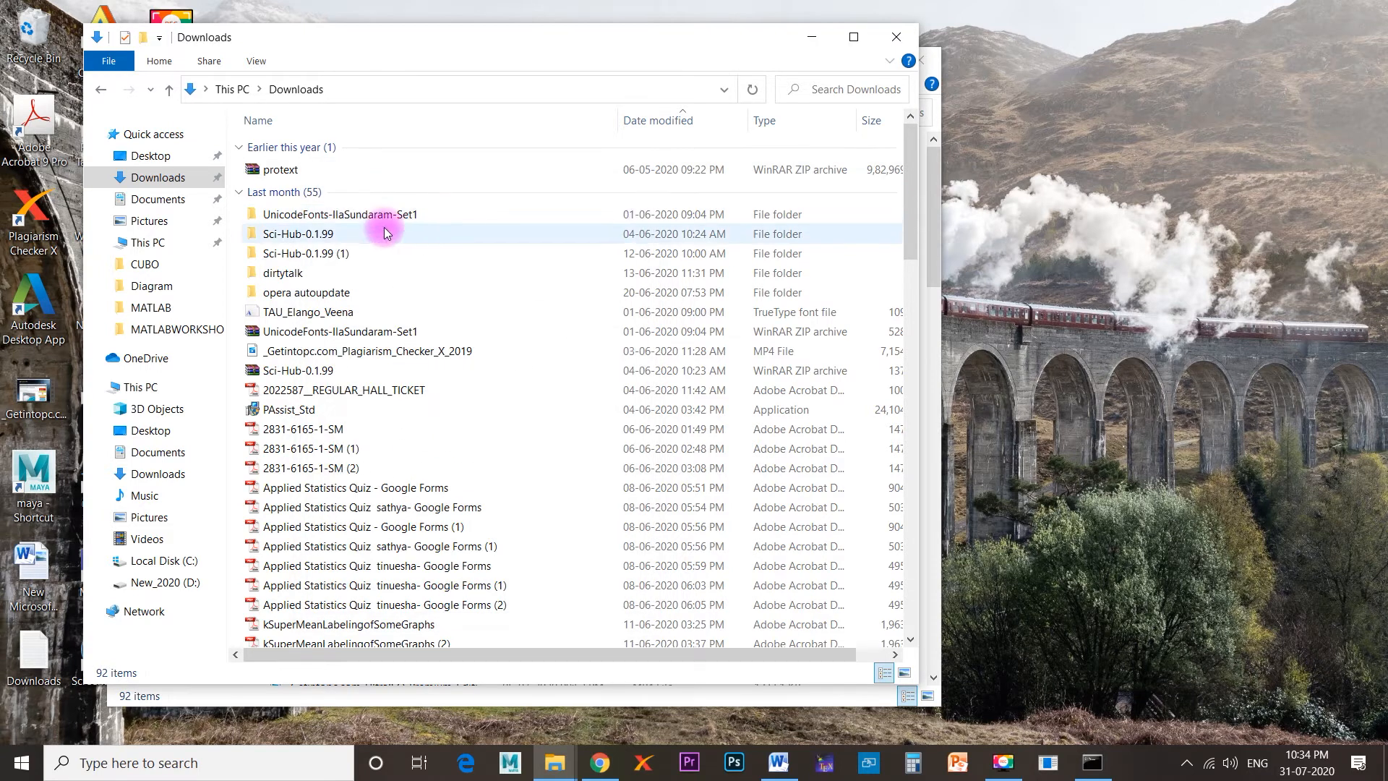
Extract the protext archive into a protext folder inside Downloads, keeping the default extraction options.
left_click(307, 171)
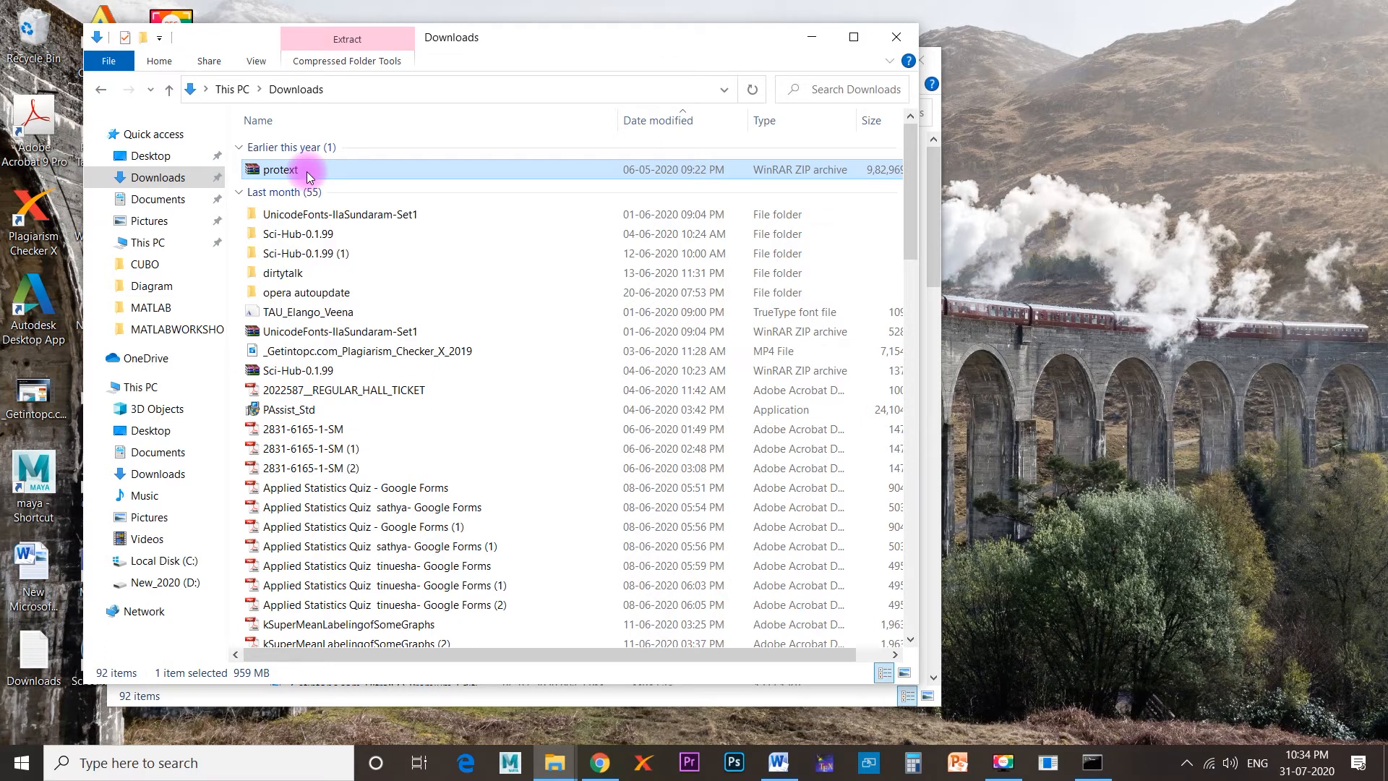
right_click(307, 172)
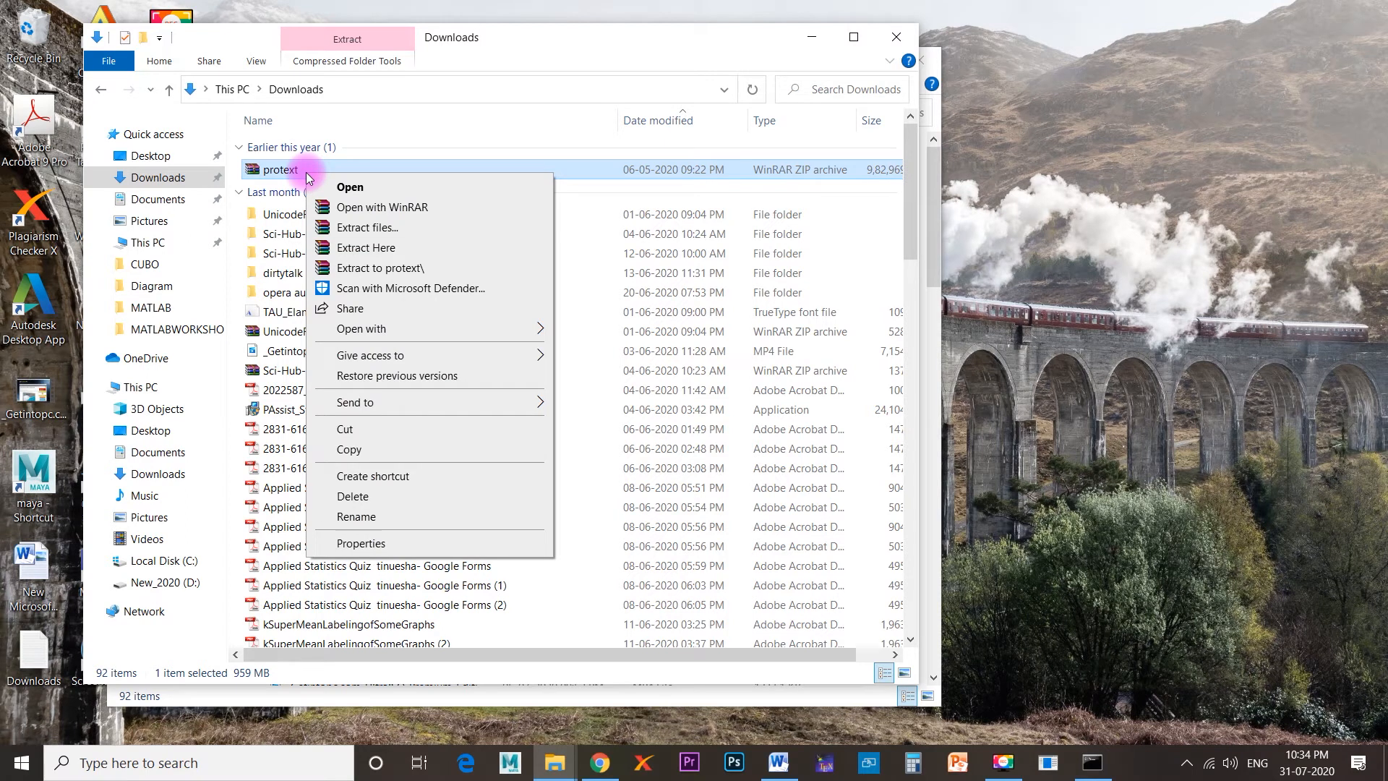
left_click(374, 234)
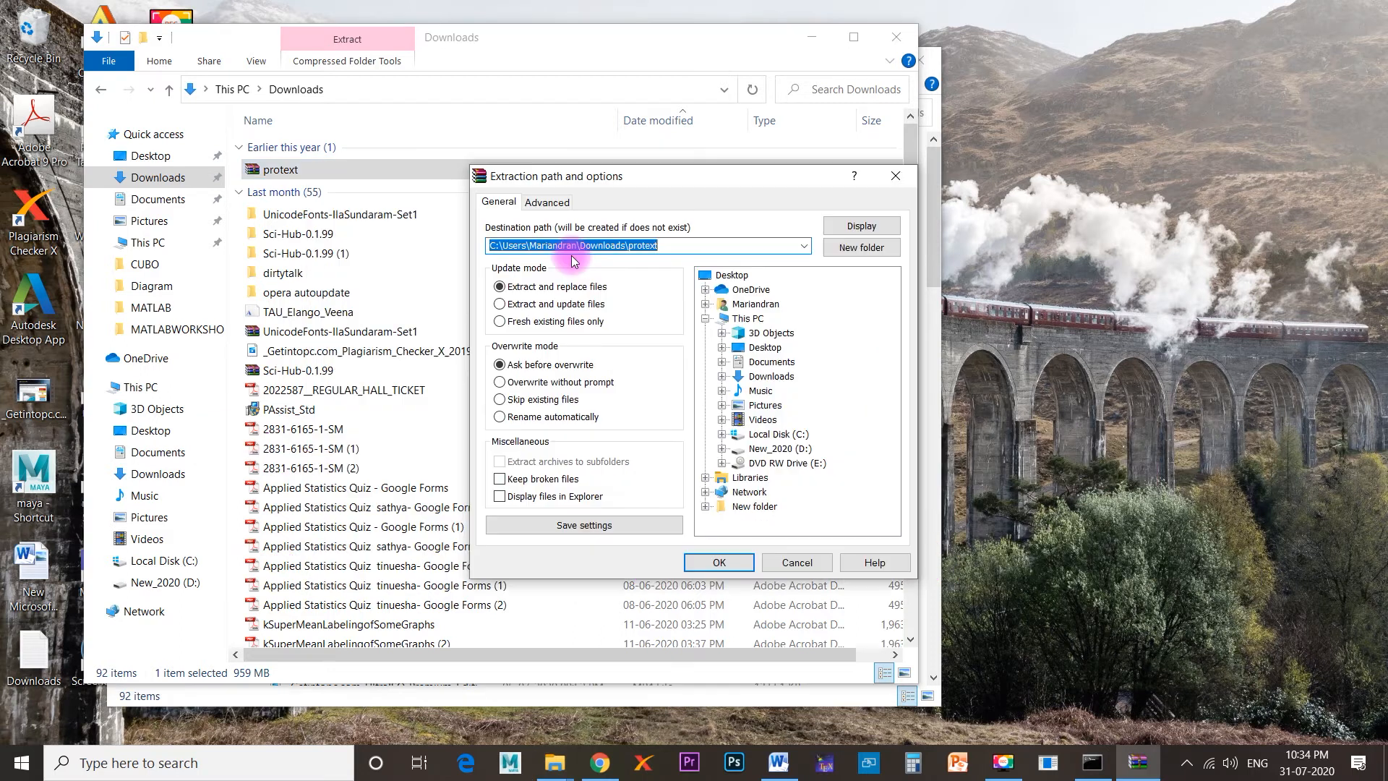
left_click(752, 557)
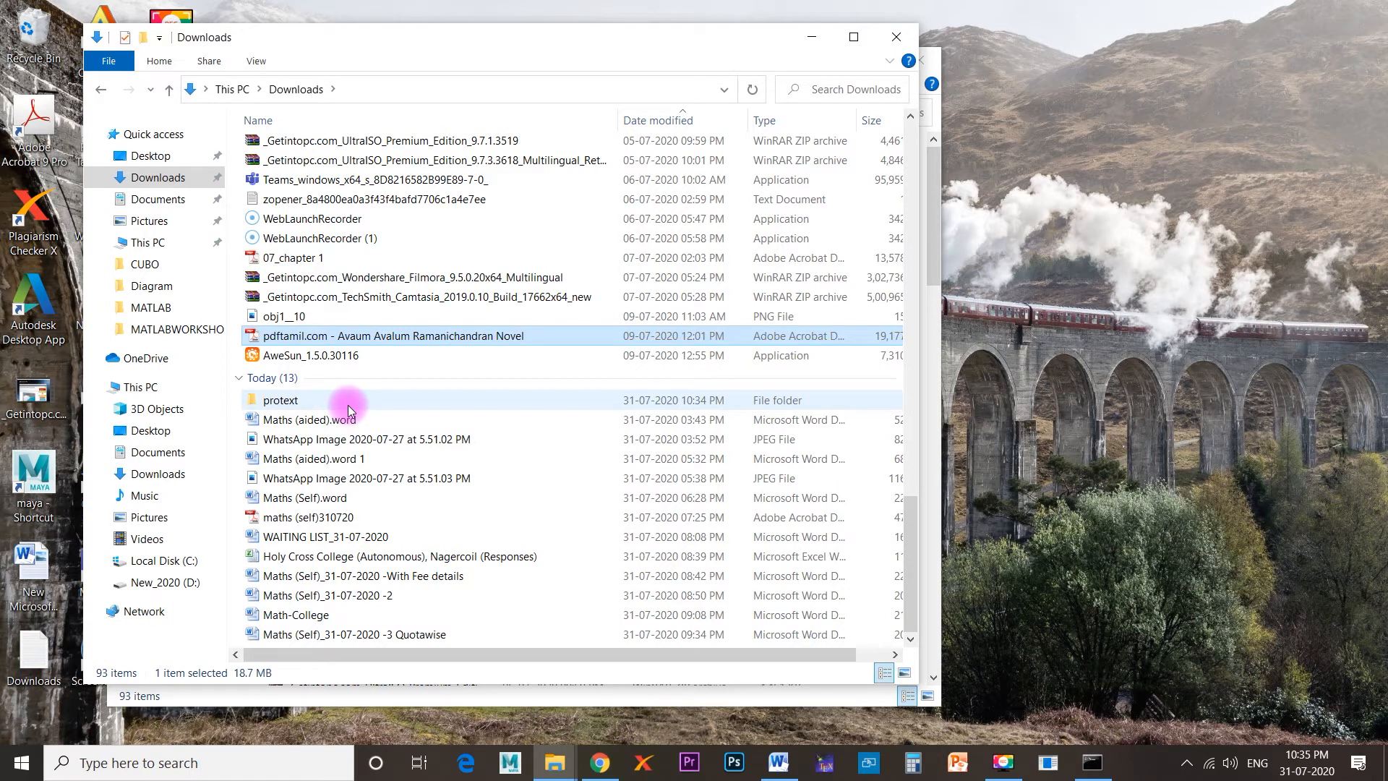
Open the extracted protext folder and run its Setup application as administrator.
left_click(349, 403)
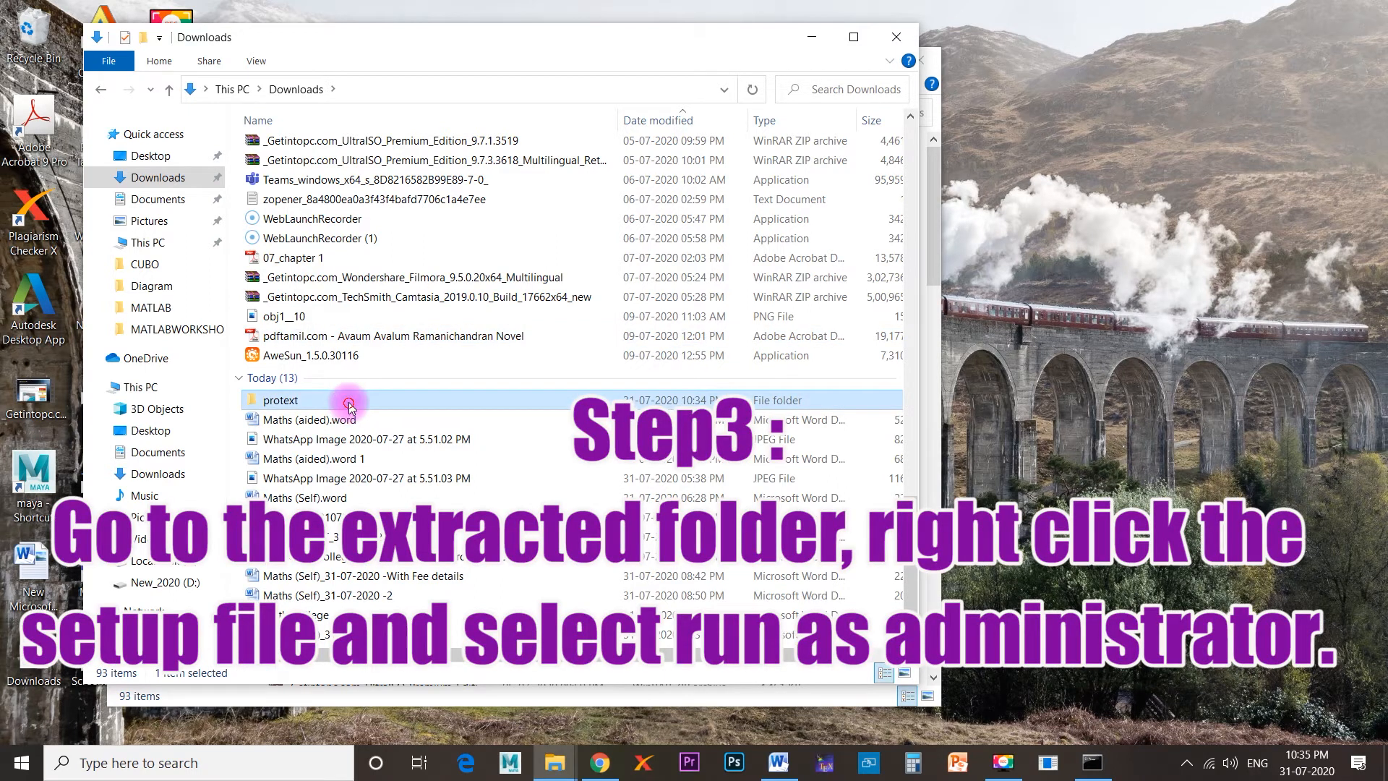
double_click(349, 404)
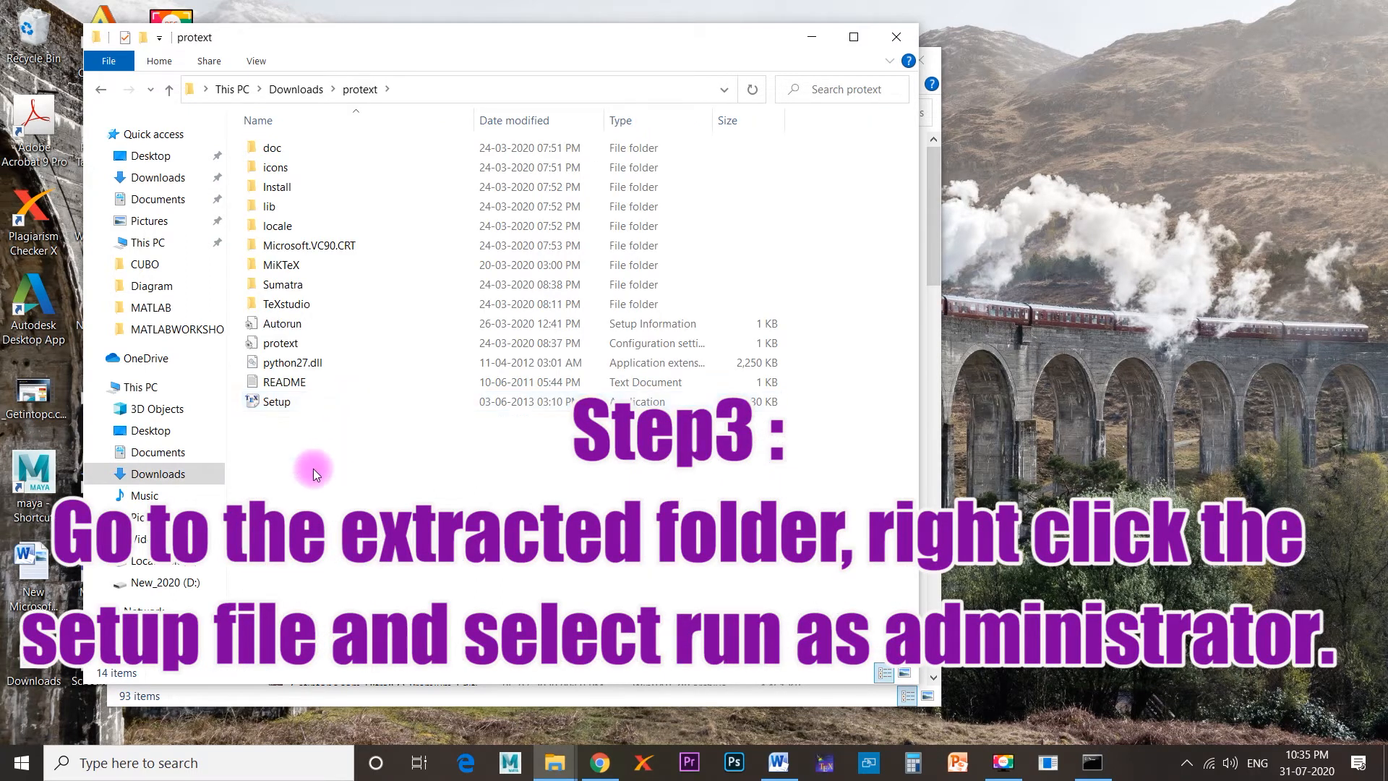
double_click(301, 403)
right_click(302, 404)
left_click(287, 407)
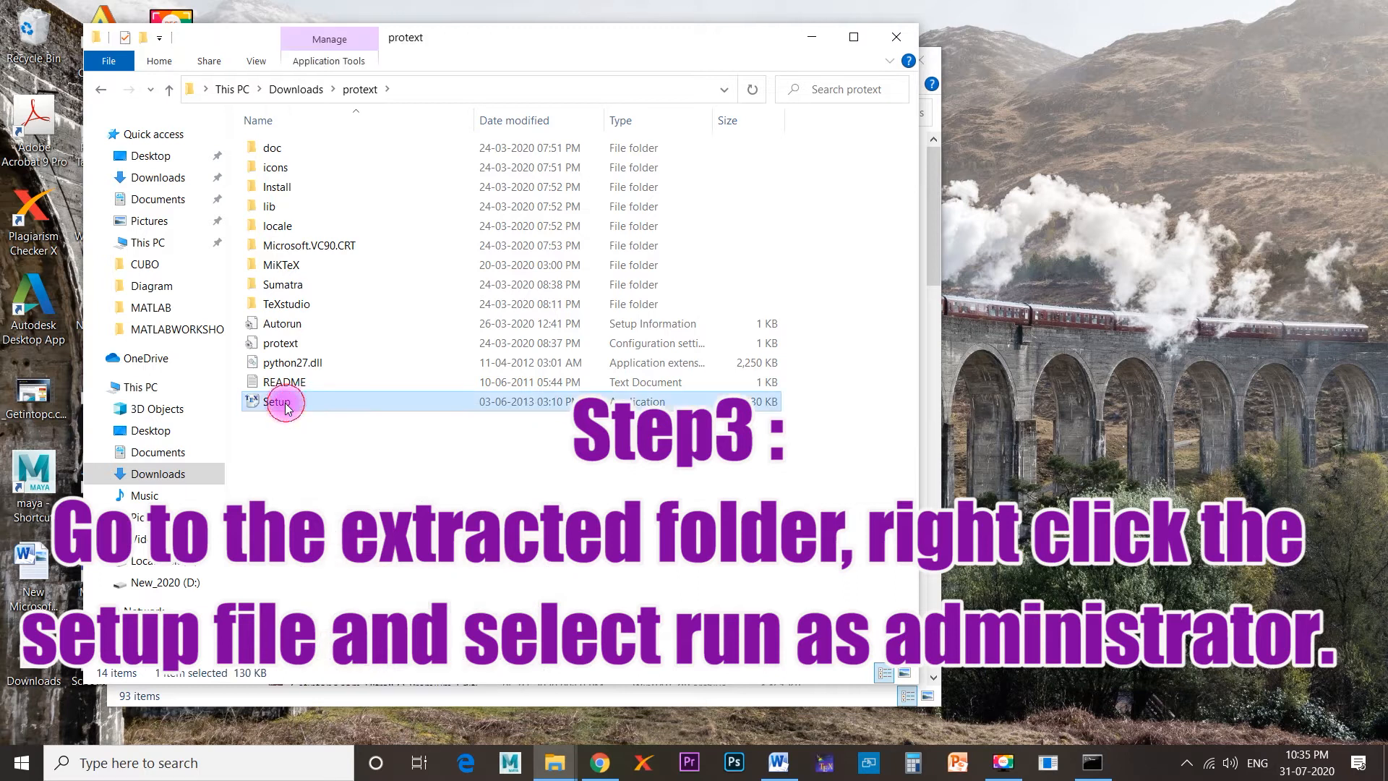
right_click(295, 405)
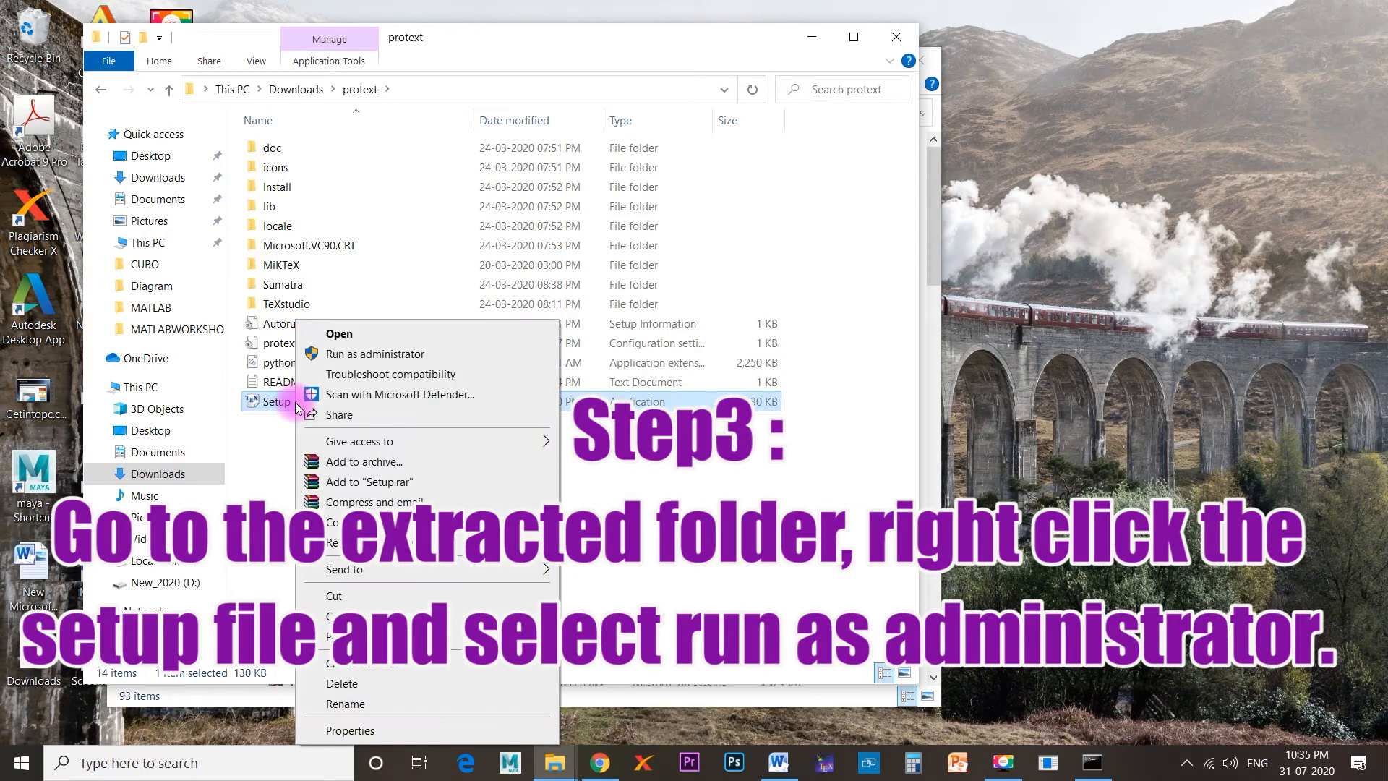
left_click(378, 356)
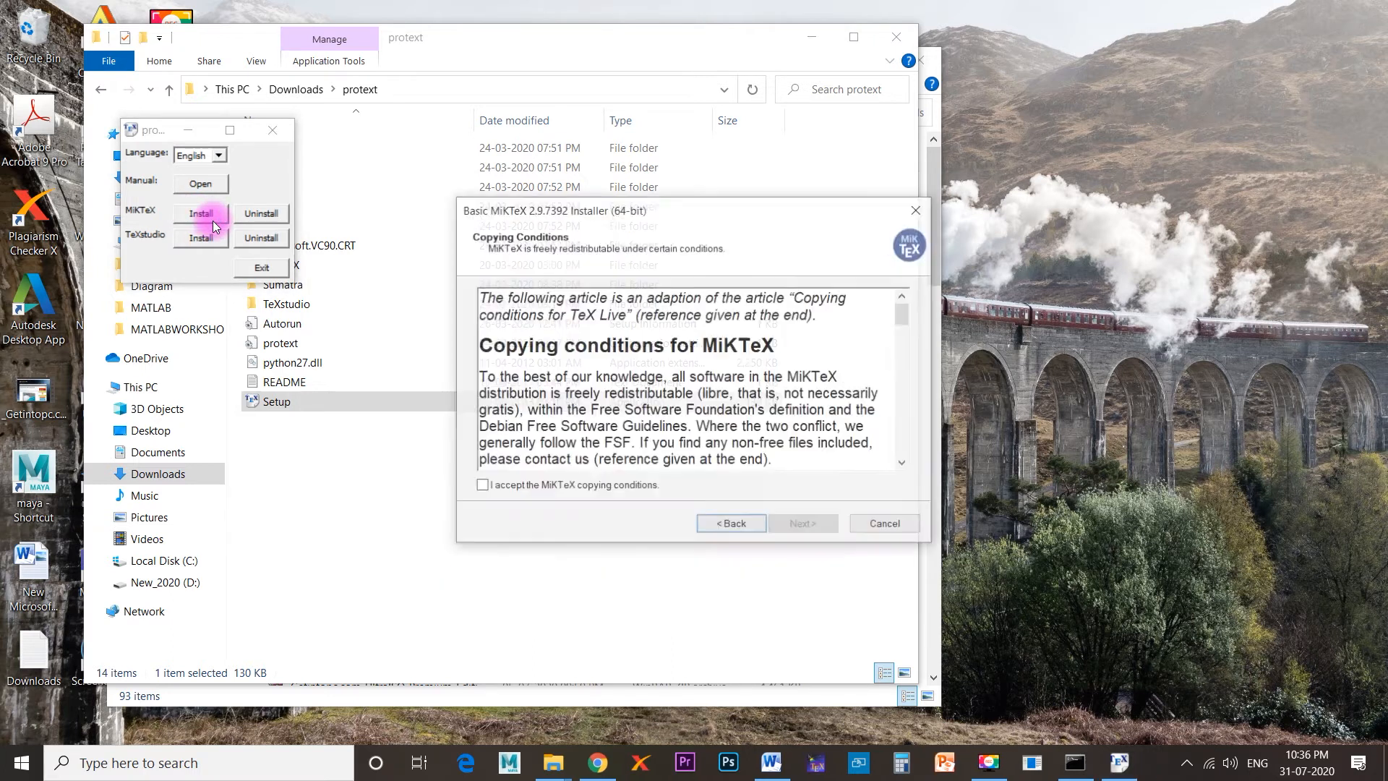
Accept the MiKTeX copying conditions and set the installation for all users in C:\Program Files\MiKTeX 2.9.
left_click(482, 489)
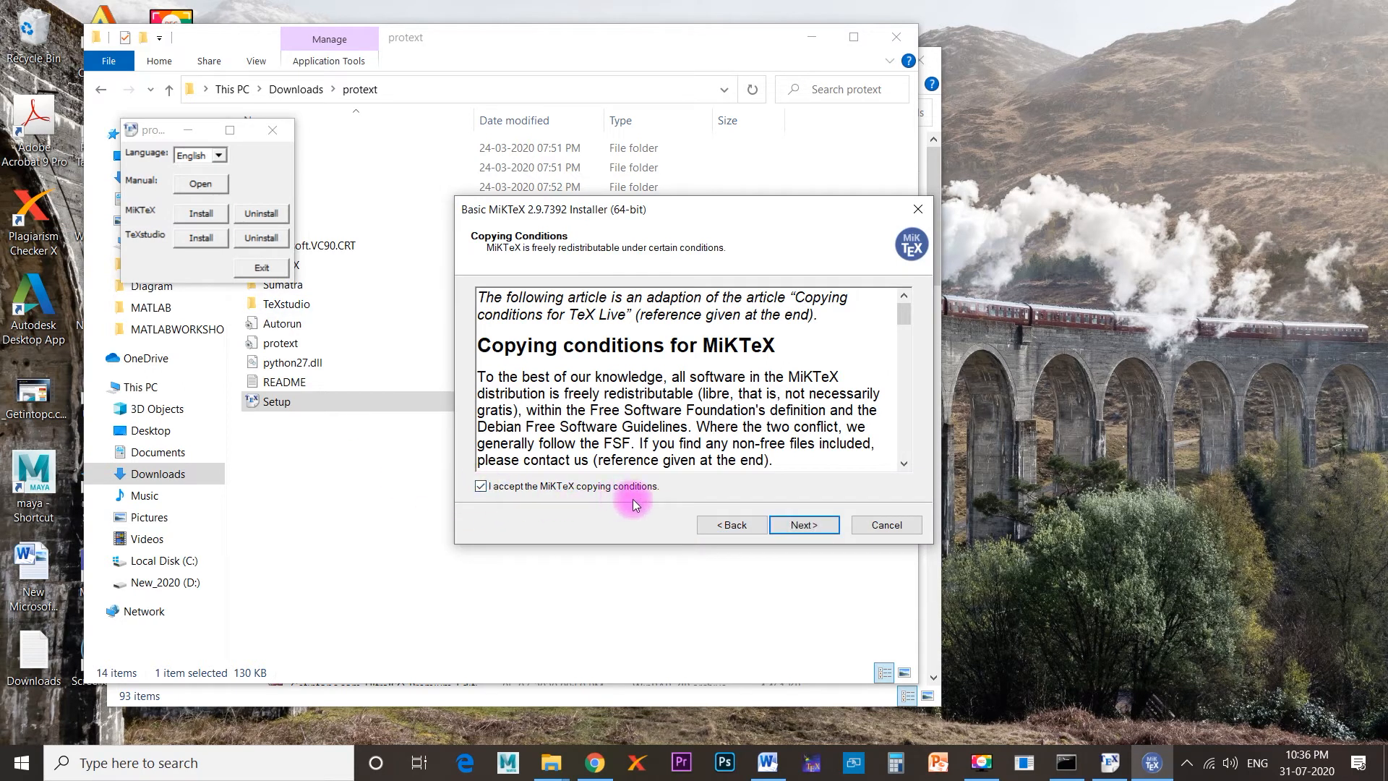
left_click(812, 530)
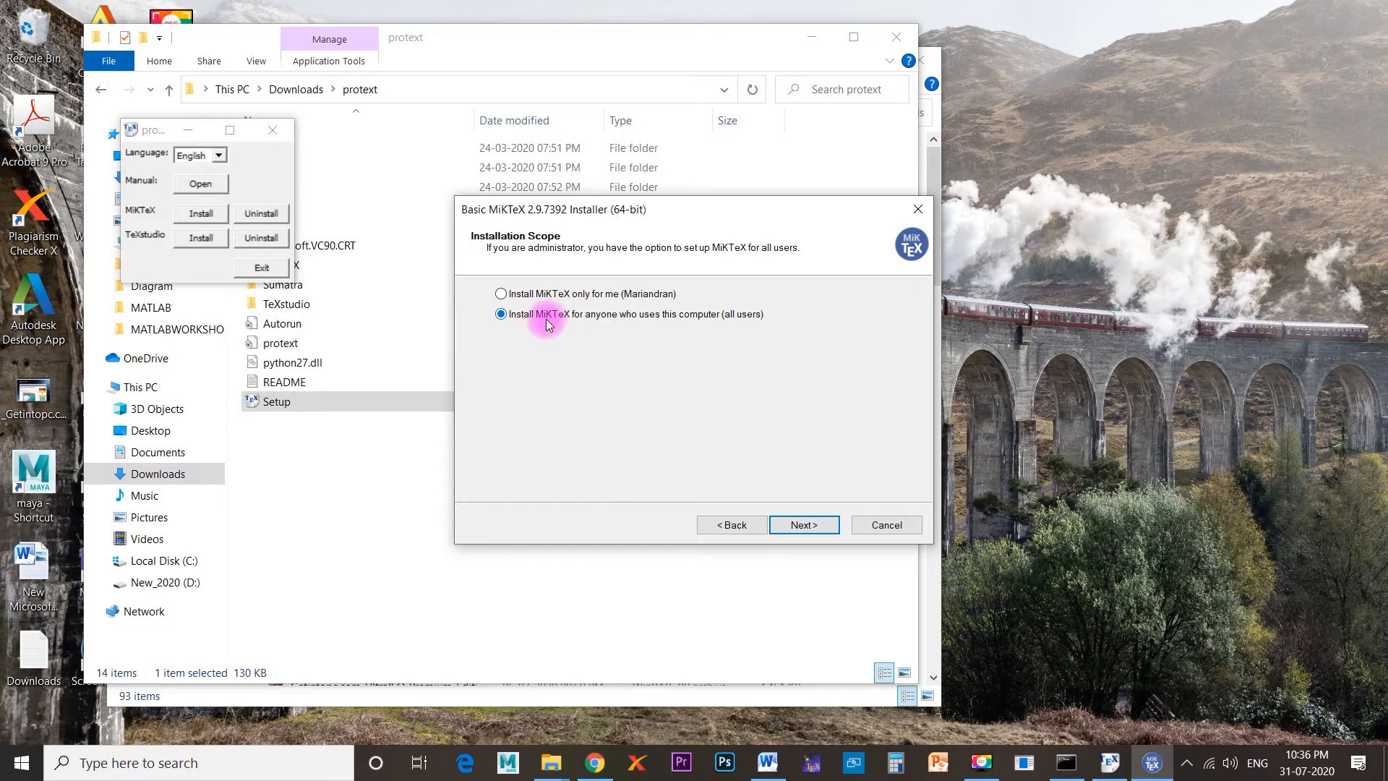
left_click(815, 528)
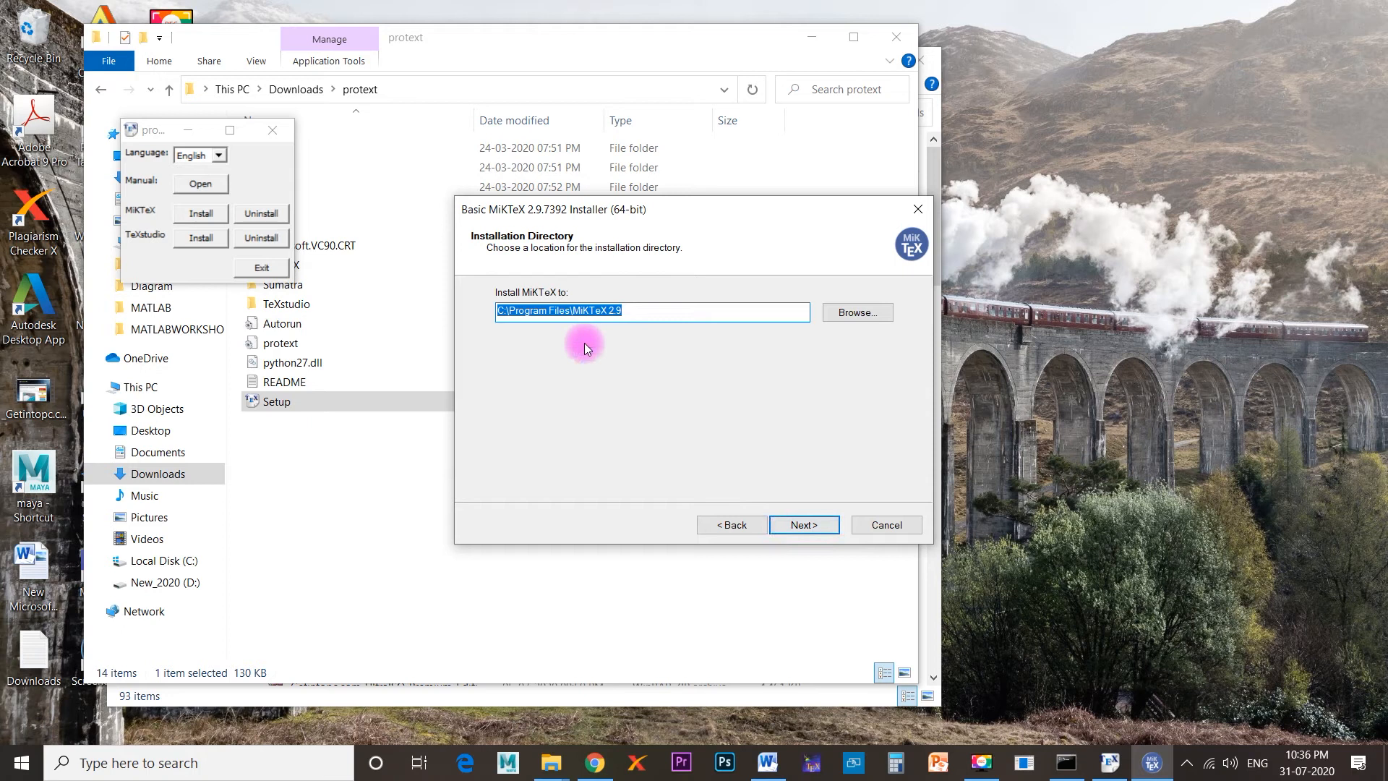
left_click(695, 311)
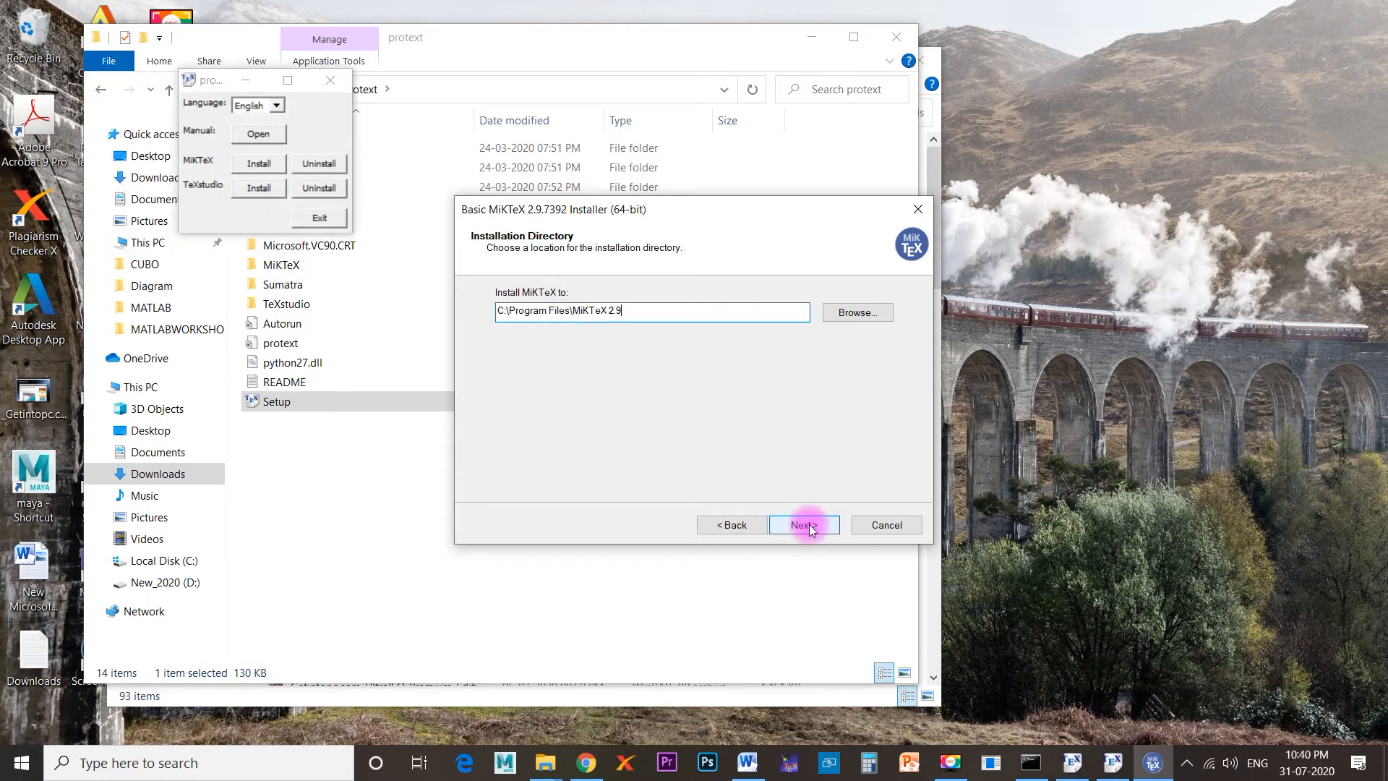
left_click(808, 528)
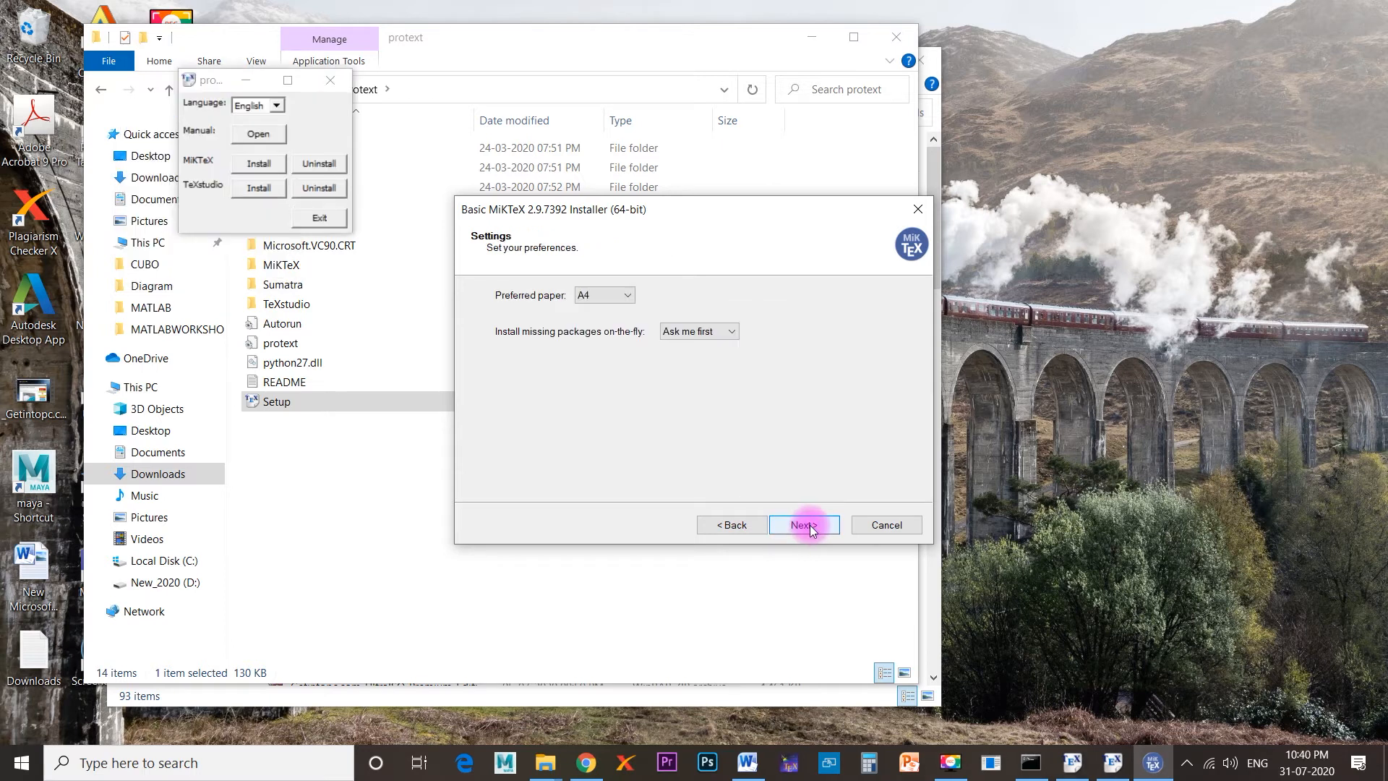
Install MiKTeX with A4 paper and "Ask me first" for missing packages, and close the wizard with "Tell me more" disabled.
left_click(813, 530)
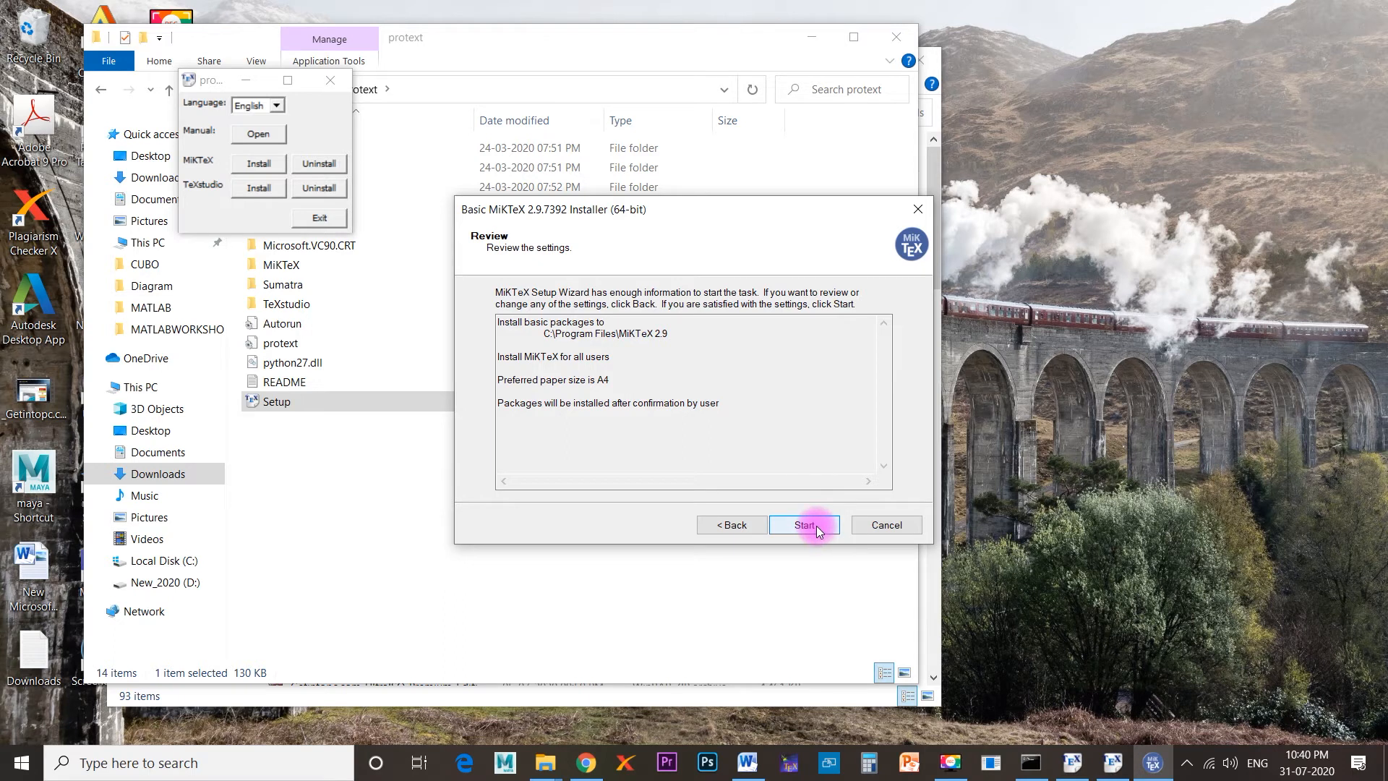
left_click(817, 528)
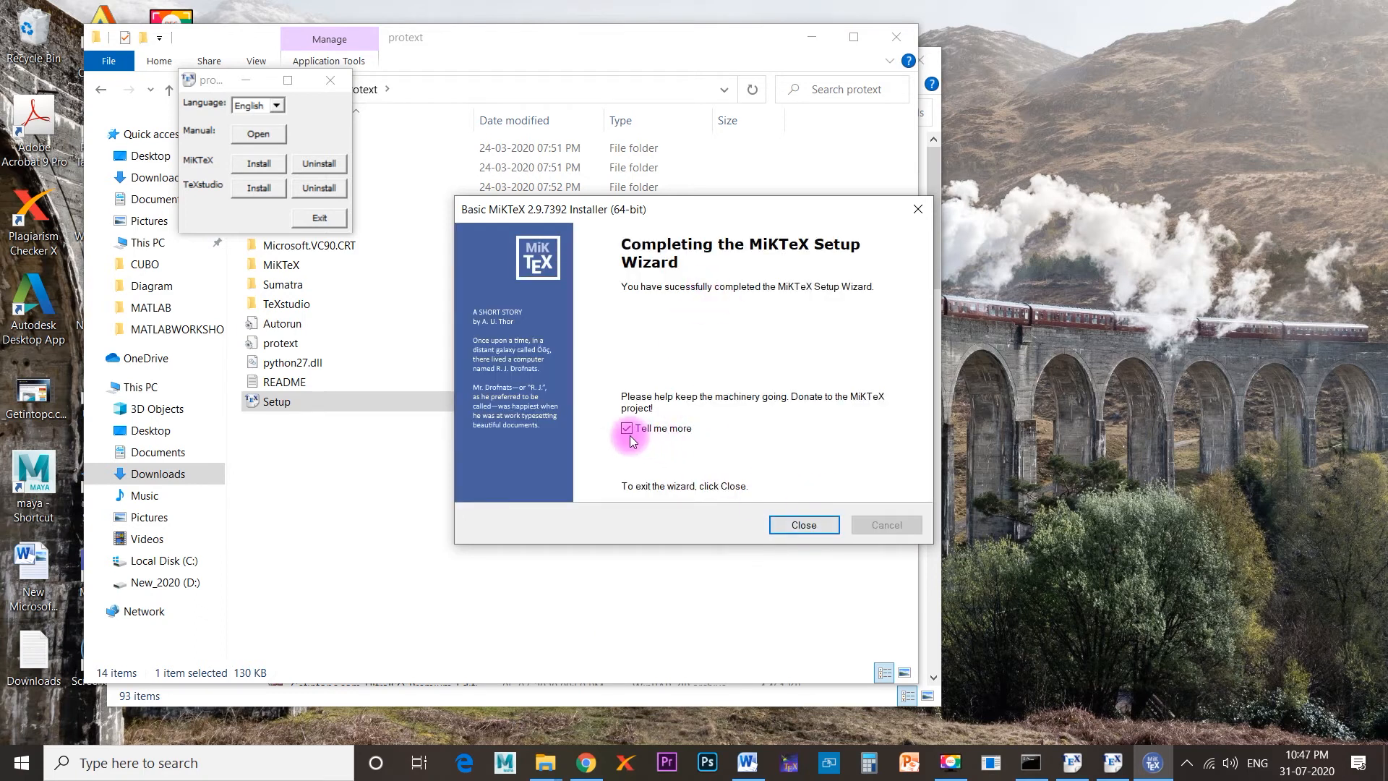
left_click(627, 430)
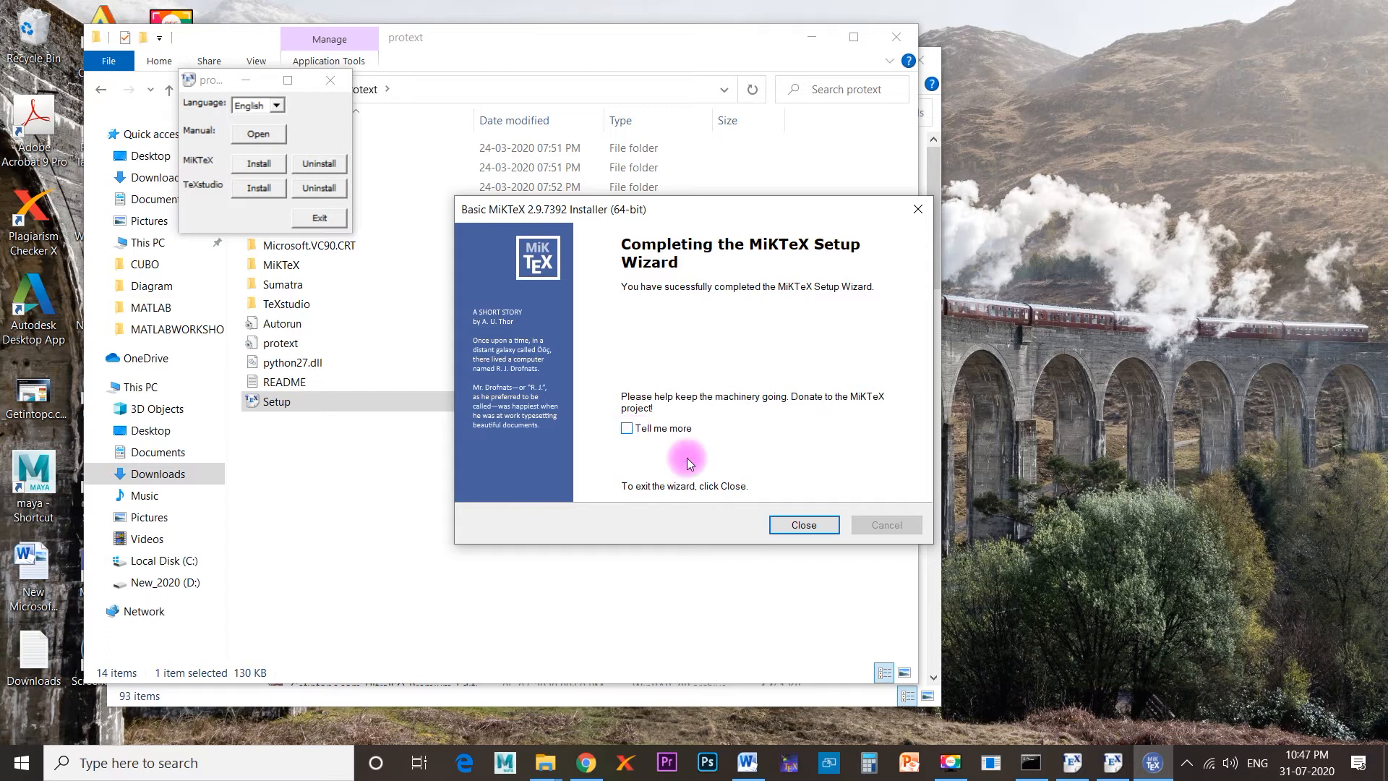
left_click(804, 525)
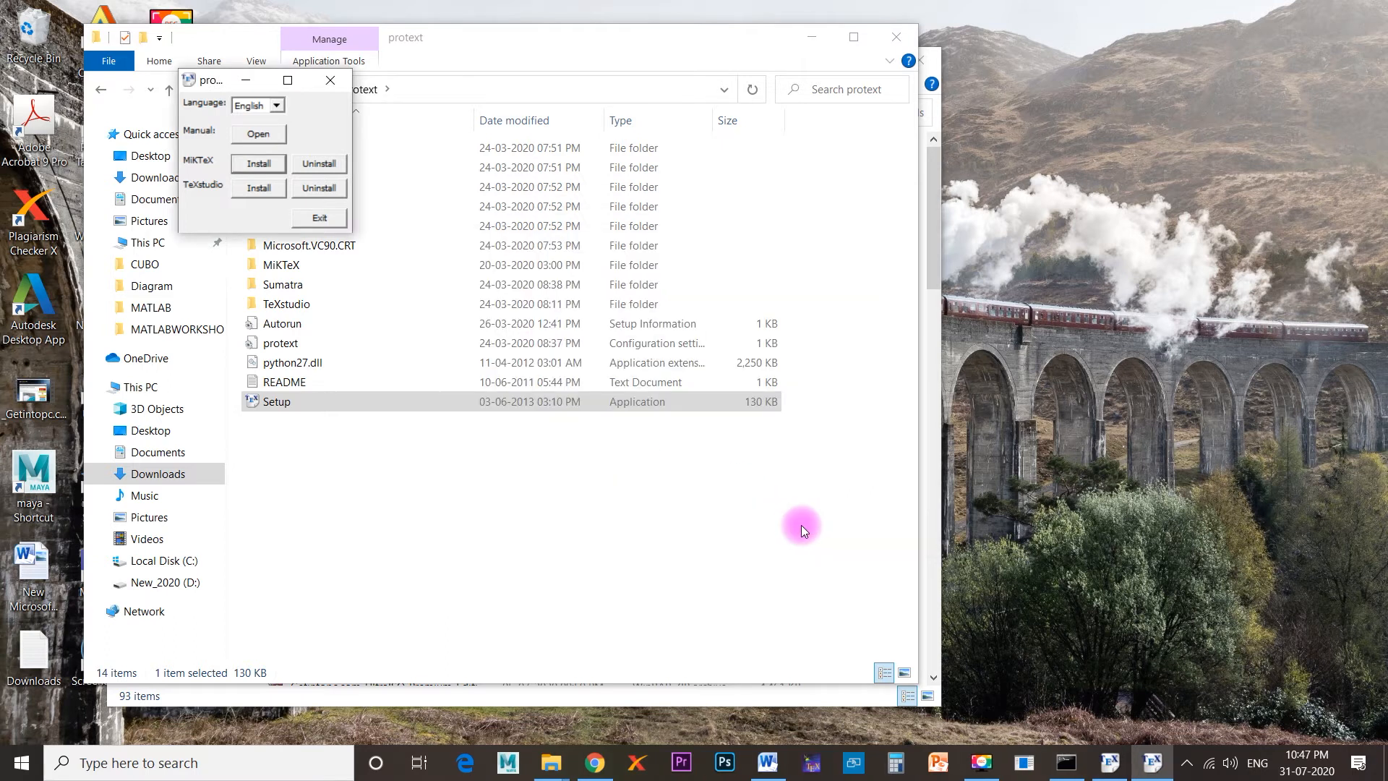
Install TeXstudio from the proTeXt setup into C:\Program Files (x86)\texstudio and close its installer.
left_click(259, 188)
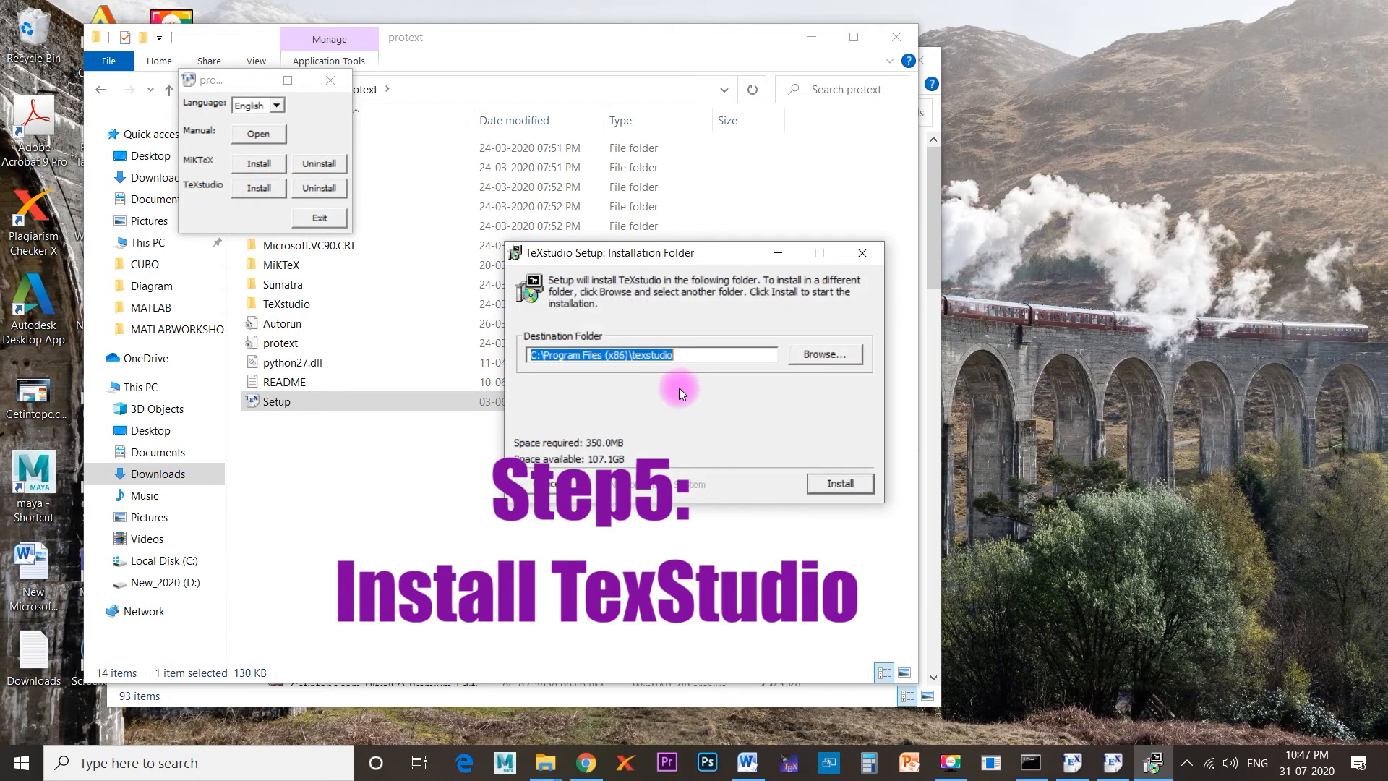
left_click(833, 483)
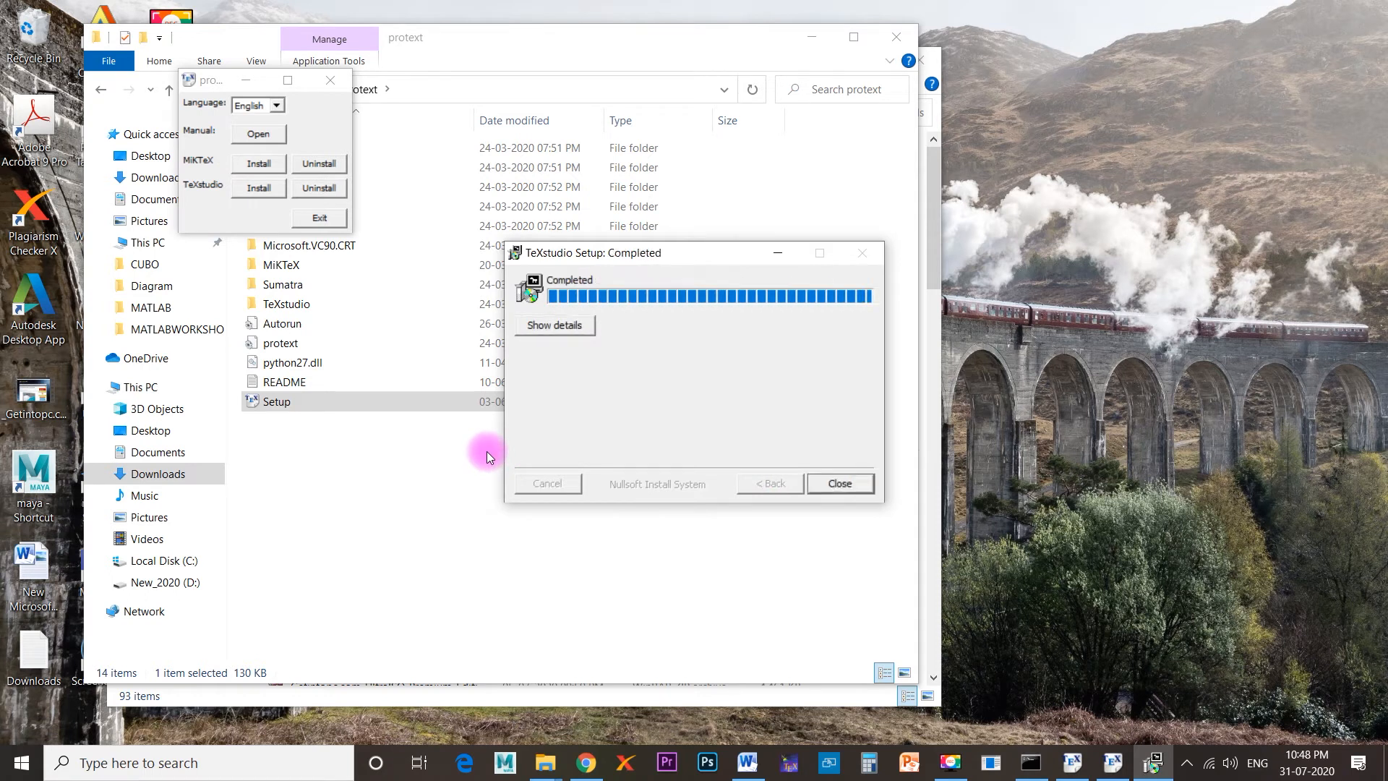
left_click(840, 483)
Locate the MiKTeX 2.9 folder in Program Files on drive C and open the texstudio folder in Program Files (x86).
left_click(184, 562)
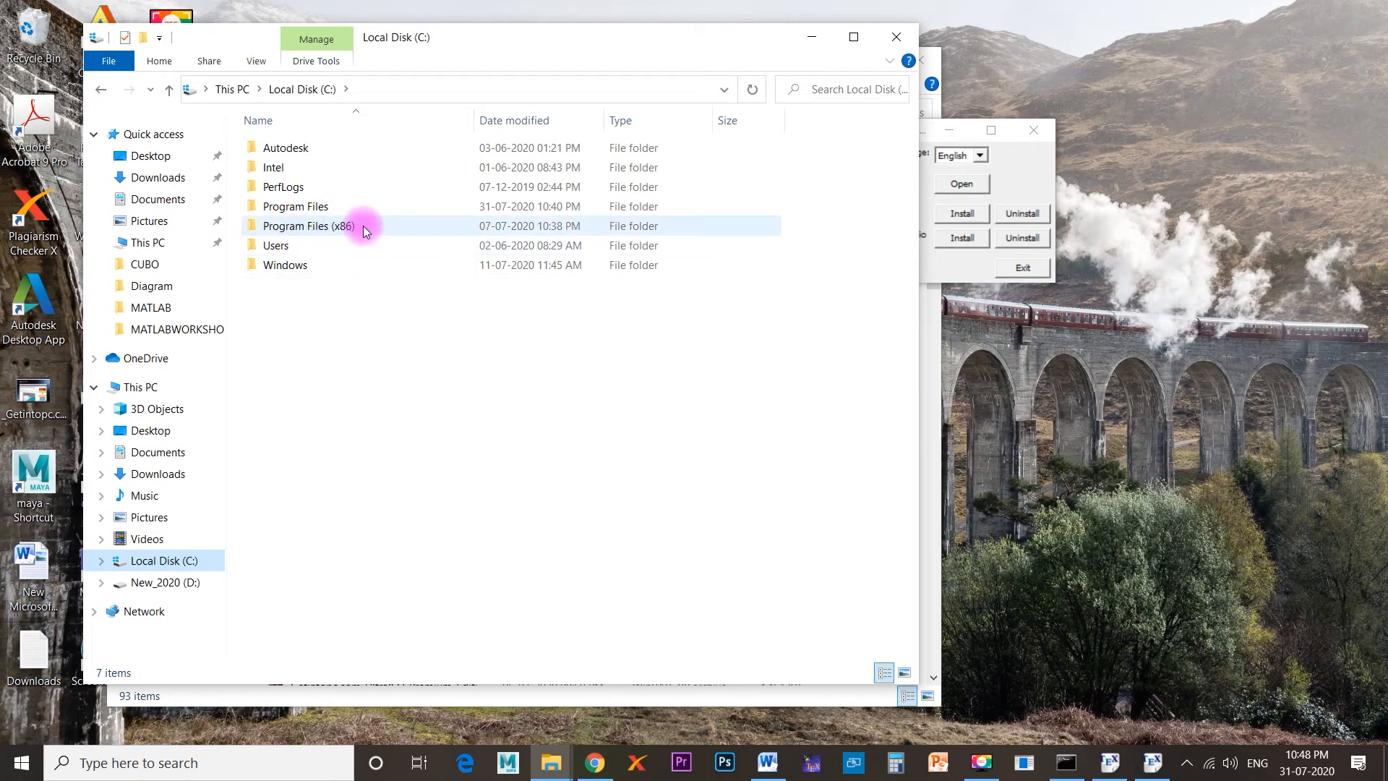
double_click(317, 209)
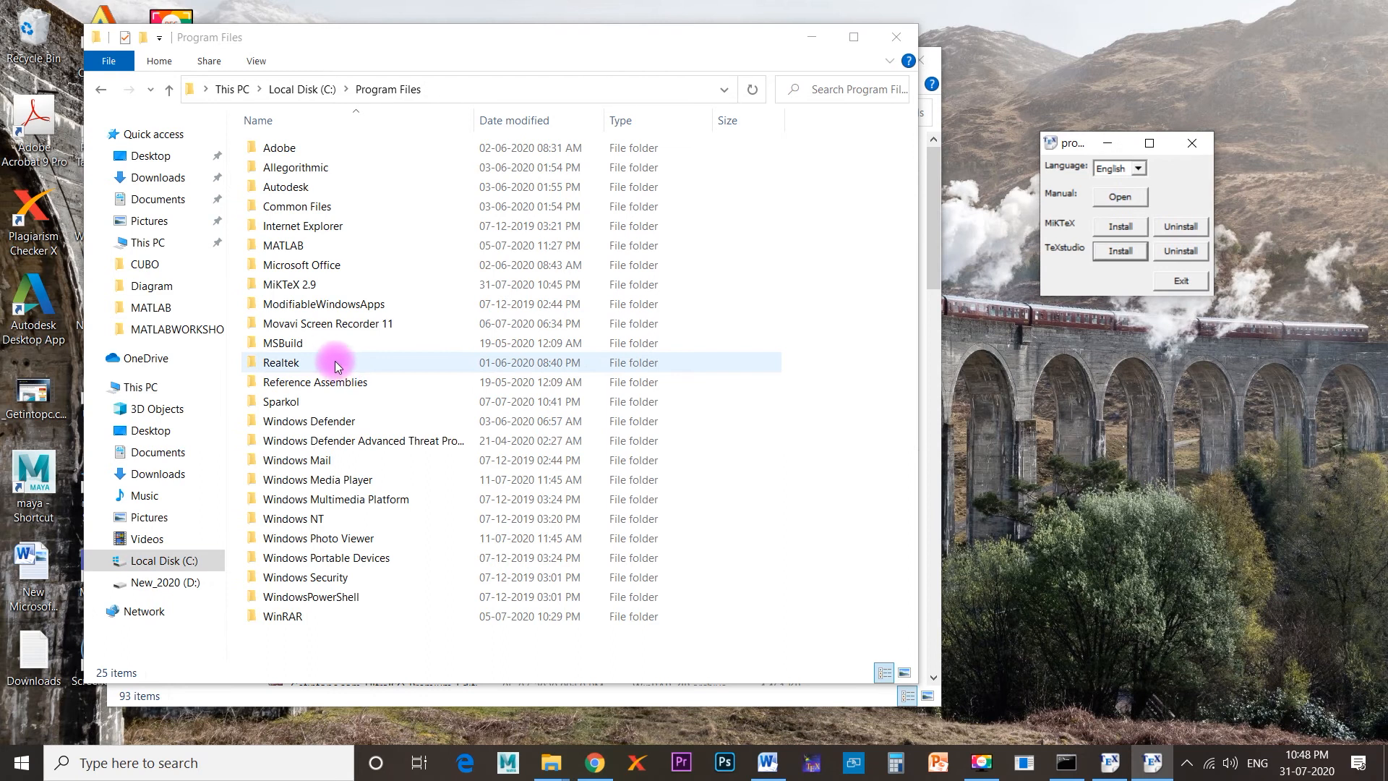
left_click(313, 289)
double_click(323, 228)
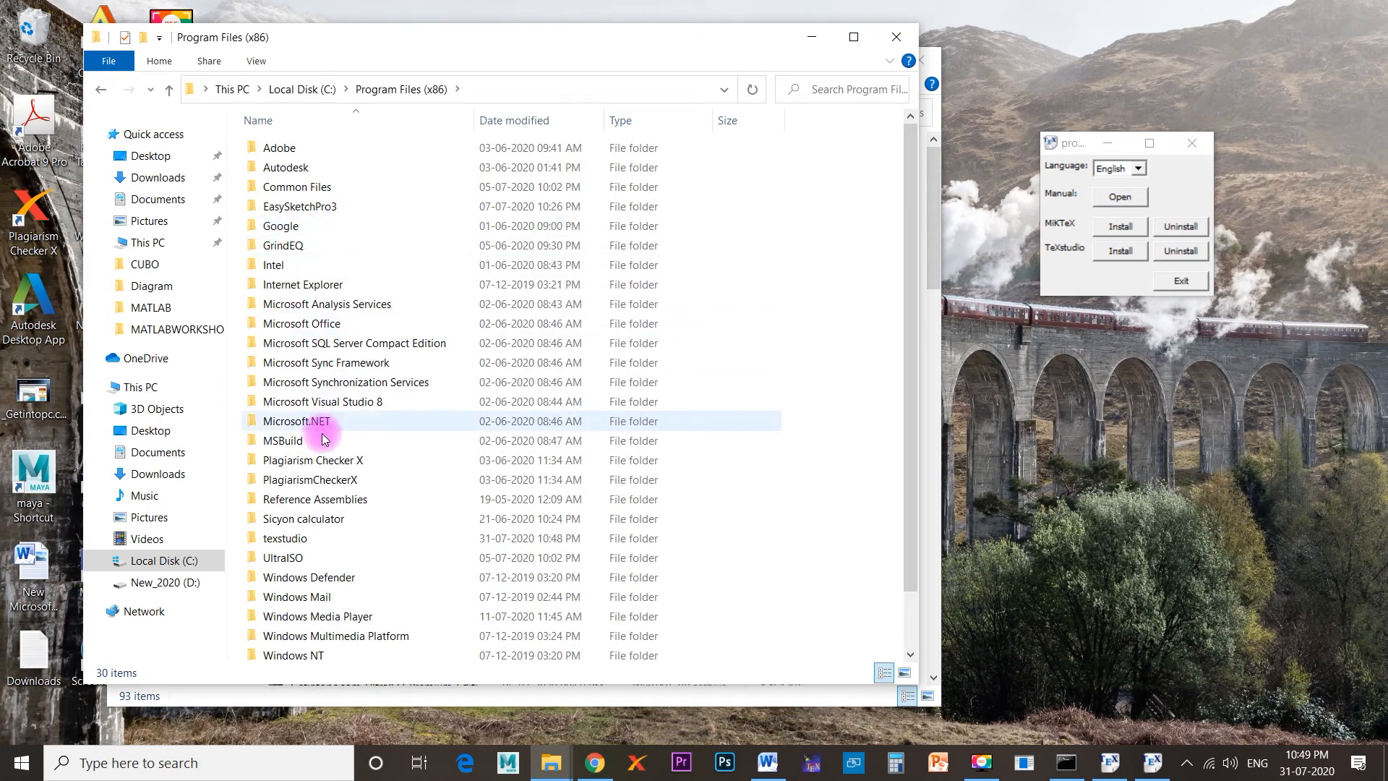
double_click(307, 541)
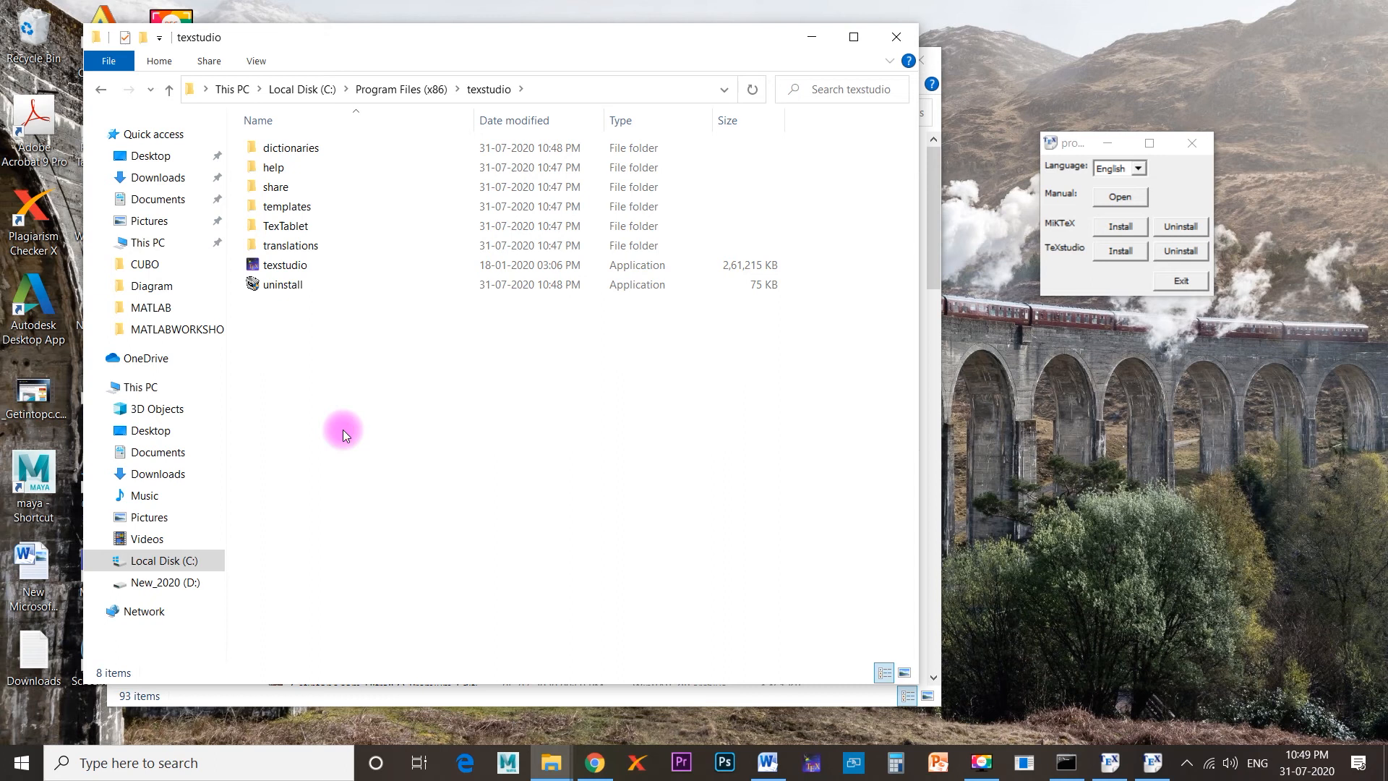
Create a desktop shortcut for the texstudio application in the texstudio program folder.
left_click(299, 268)
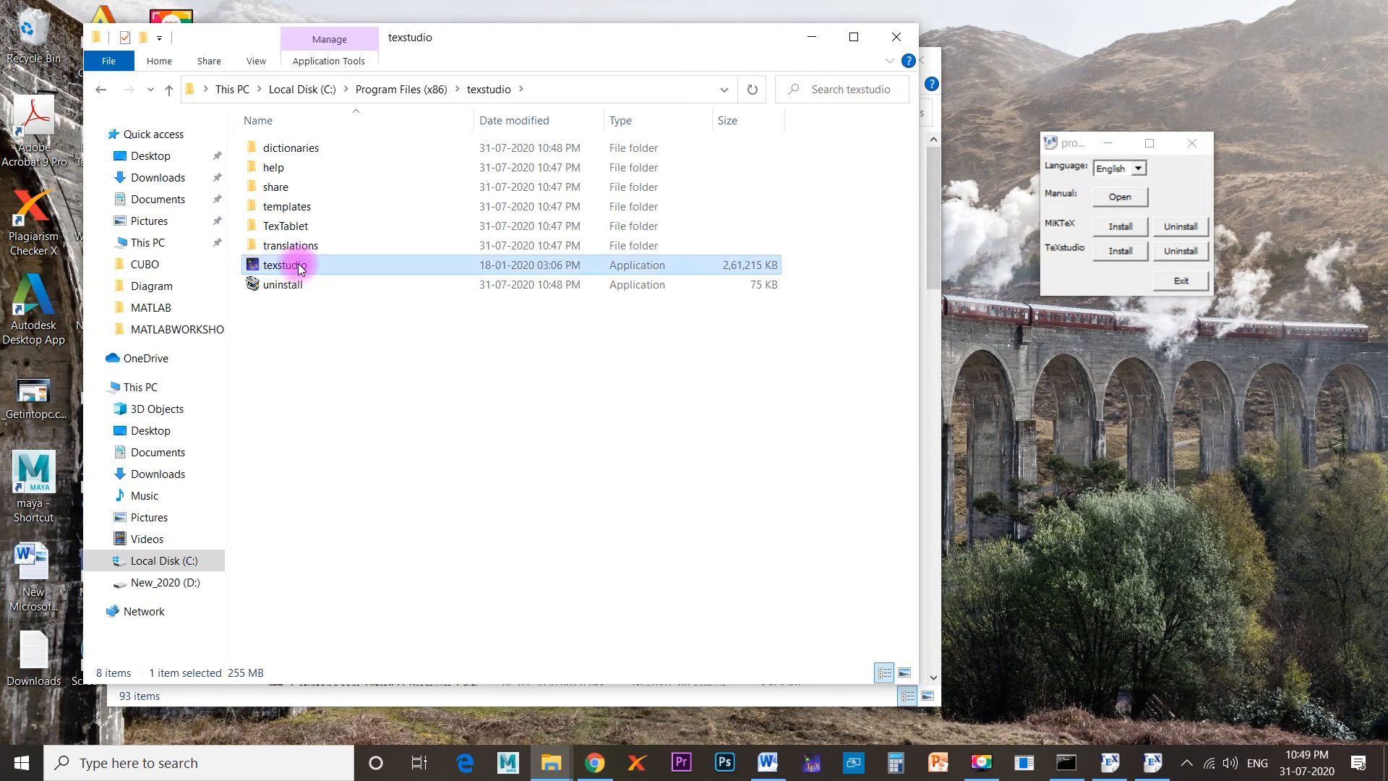
right_click(309, 265)
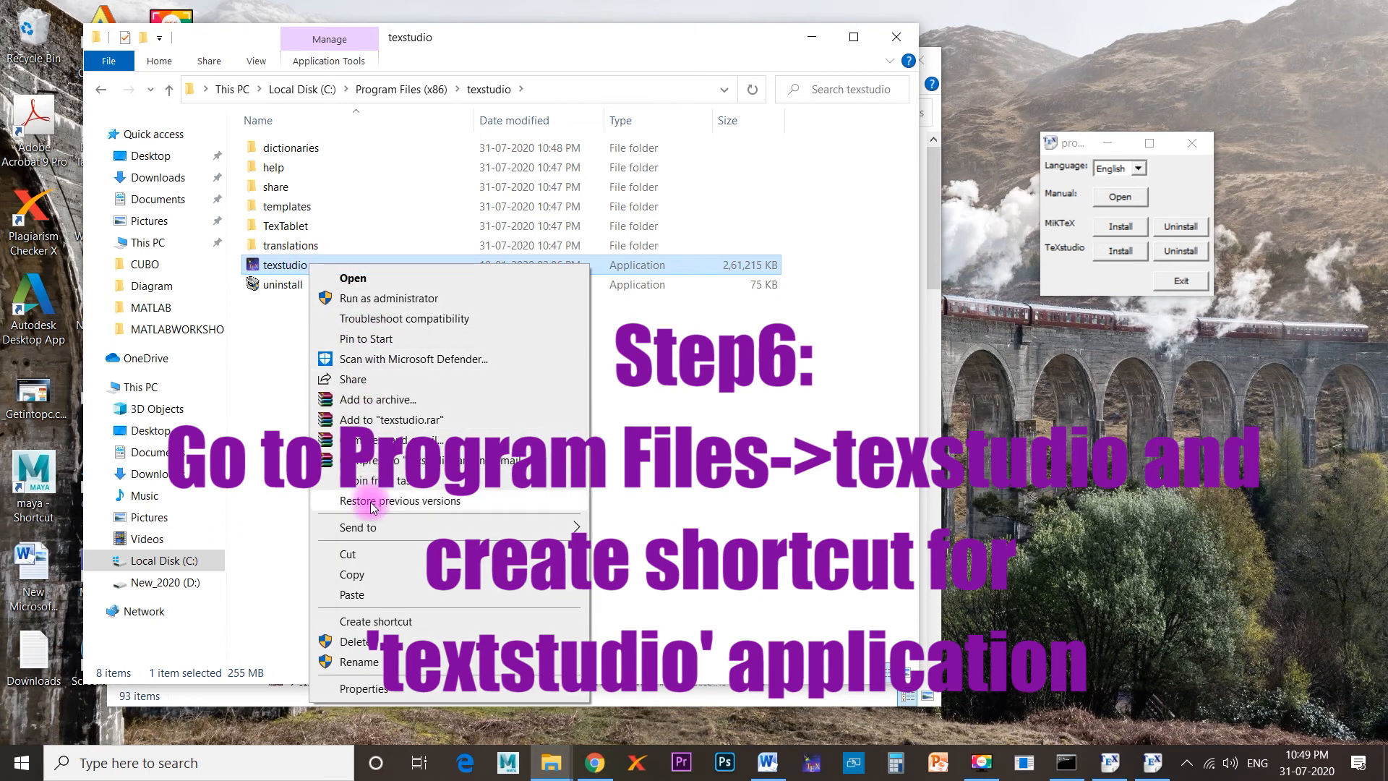
mouse_move(446, 534)
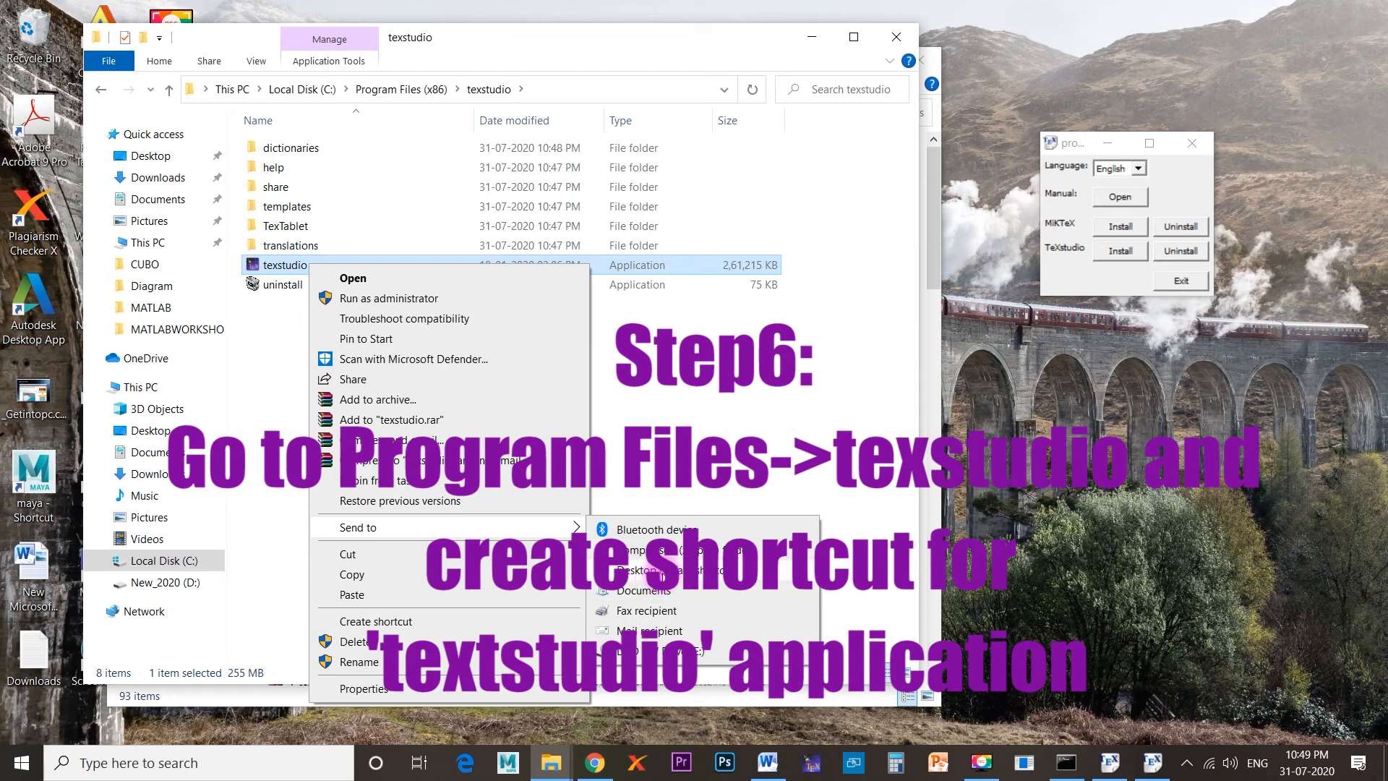
left_click(666, 572)
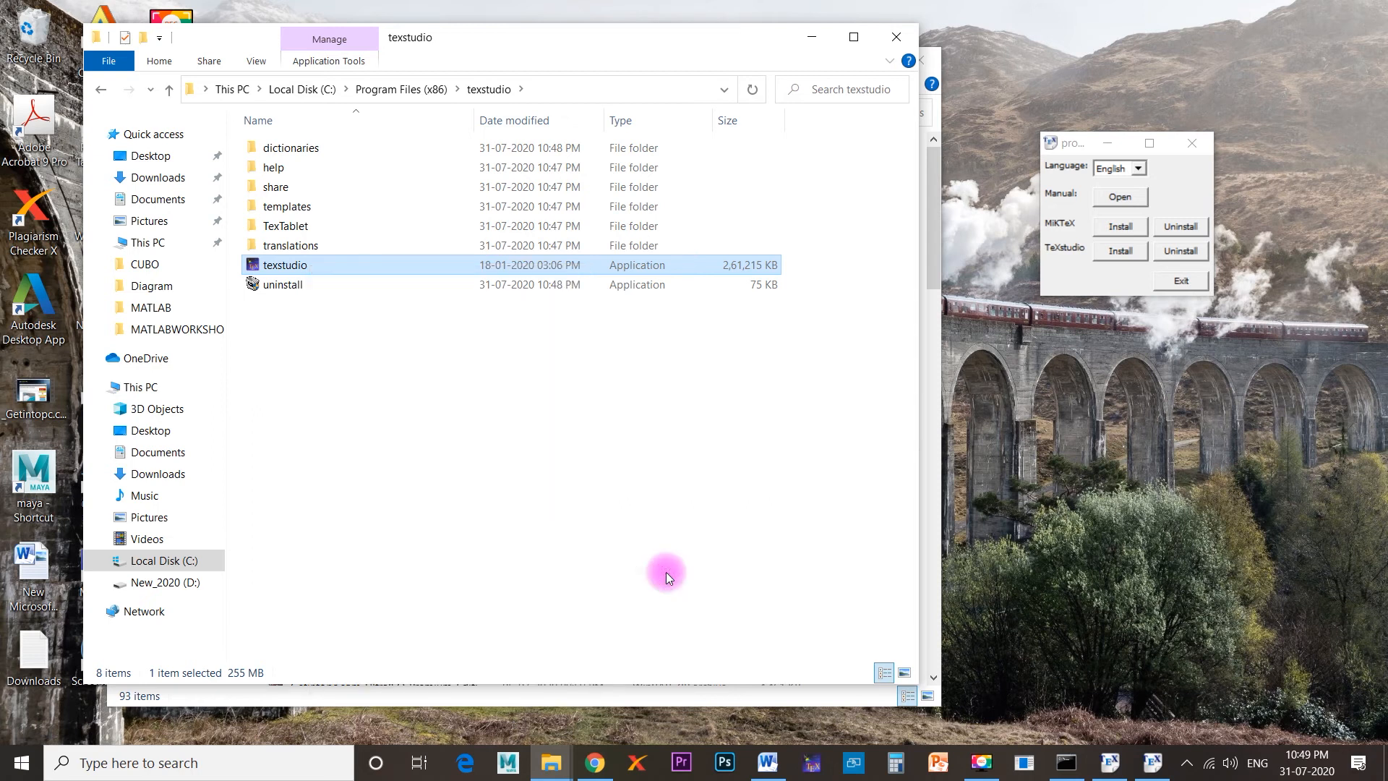
Clear the desktop by minimizing the folder windows and closing both proTeXt setup windows, and launch TeXstudio from its desktop shortcut.
left_click(812, 37)
left_click(809, 42)
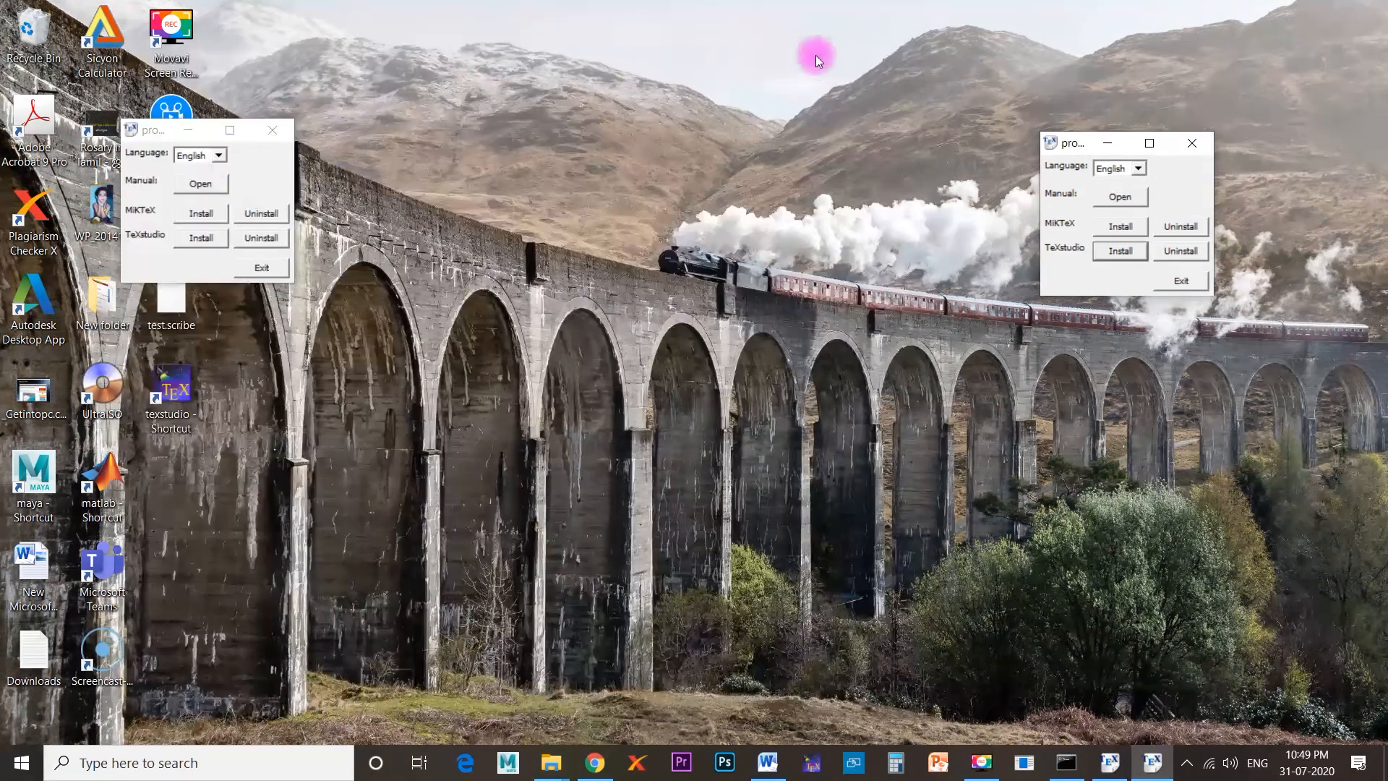
left_click(273, 129)
left_click(1191, 284)
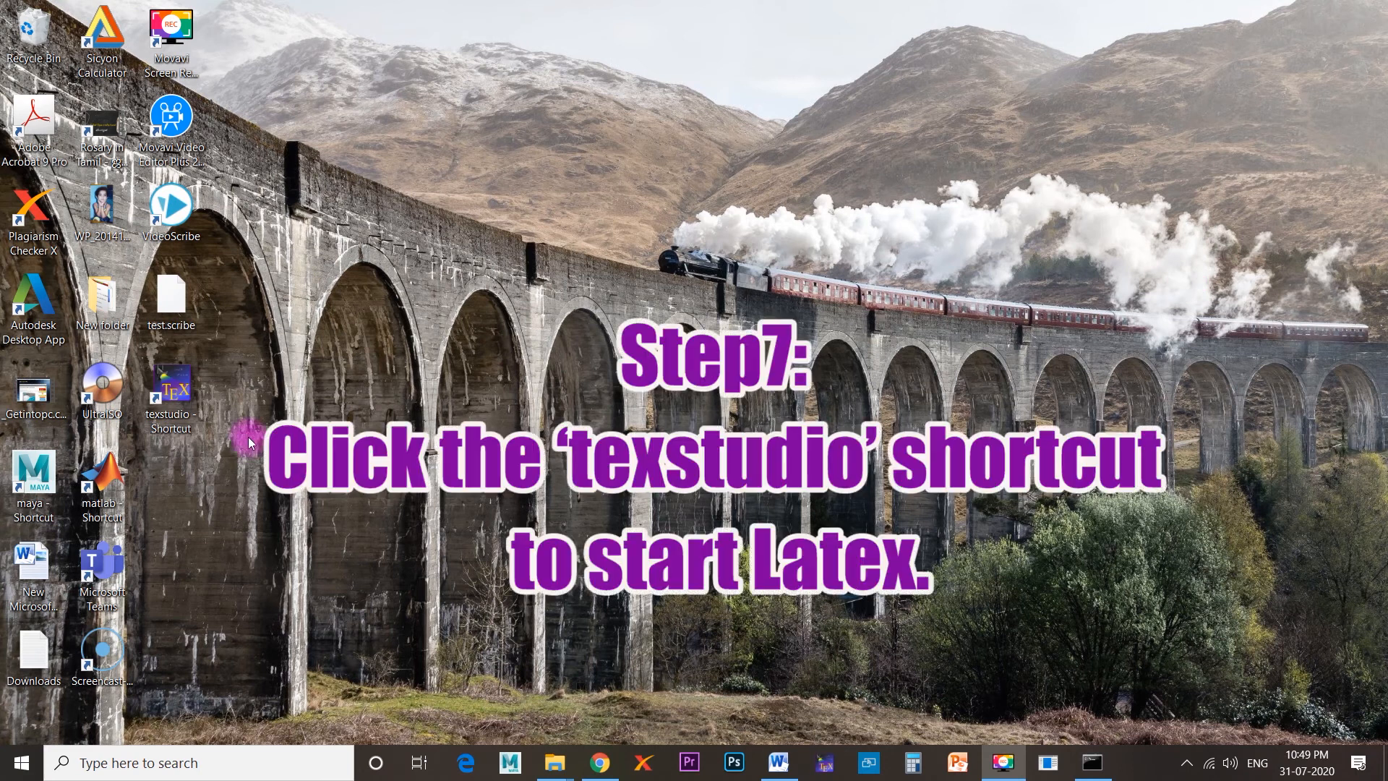
double_click(180, 390)
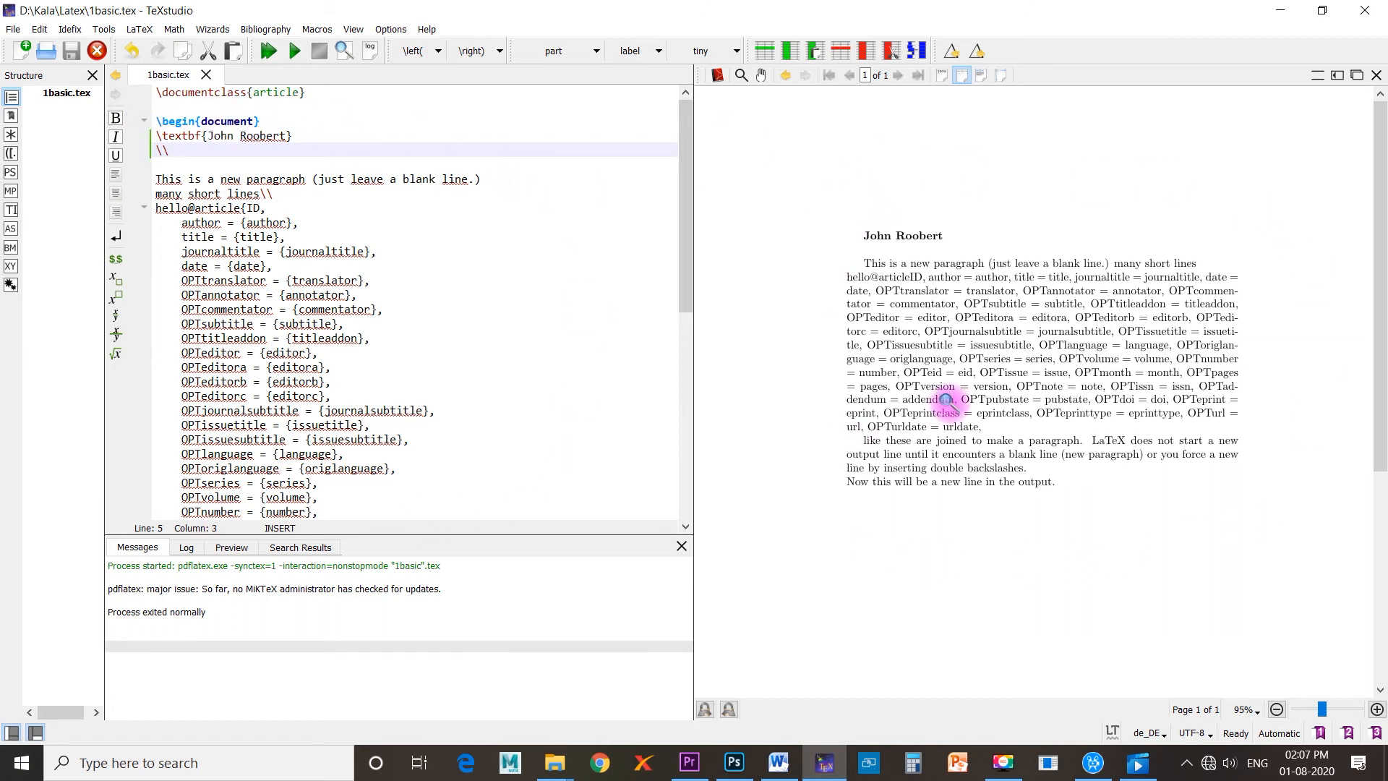
Insert "Latex Installation by" before the person's name inside the \textbf heading of 1basic.tex.
left_click_drag(878, 245, 929, 357)
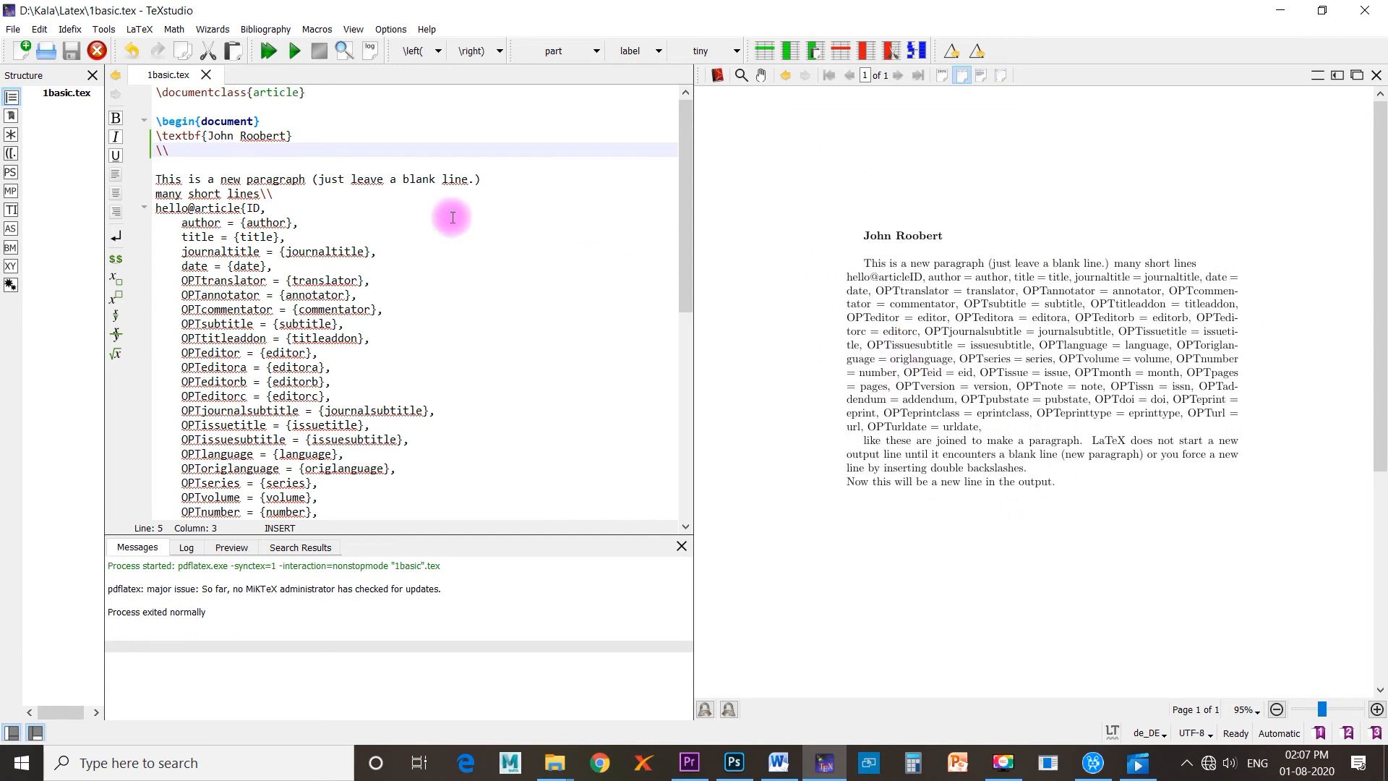
left_click(209, 137)
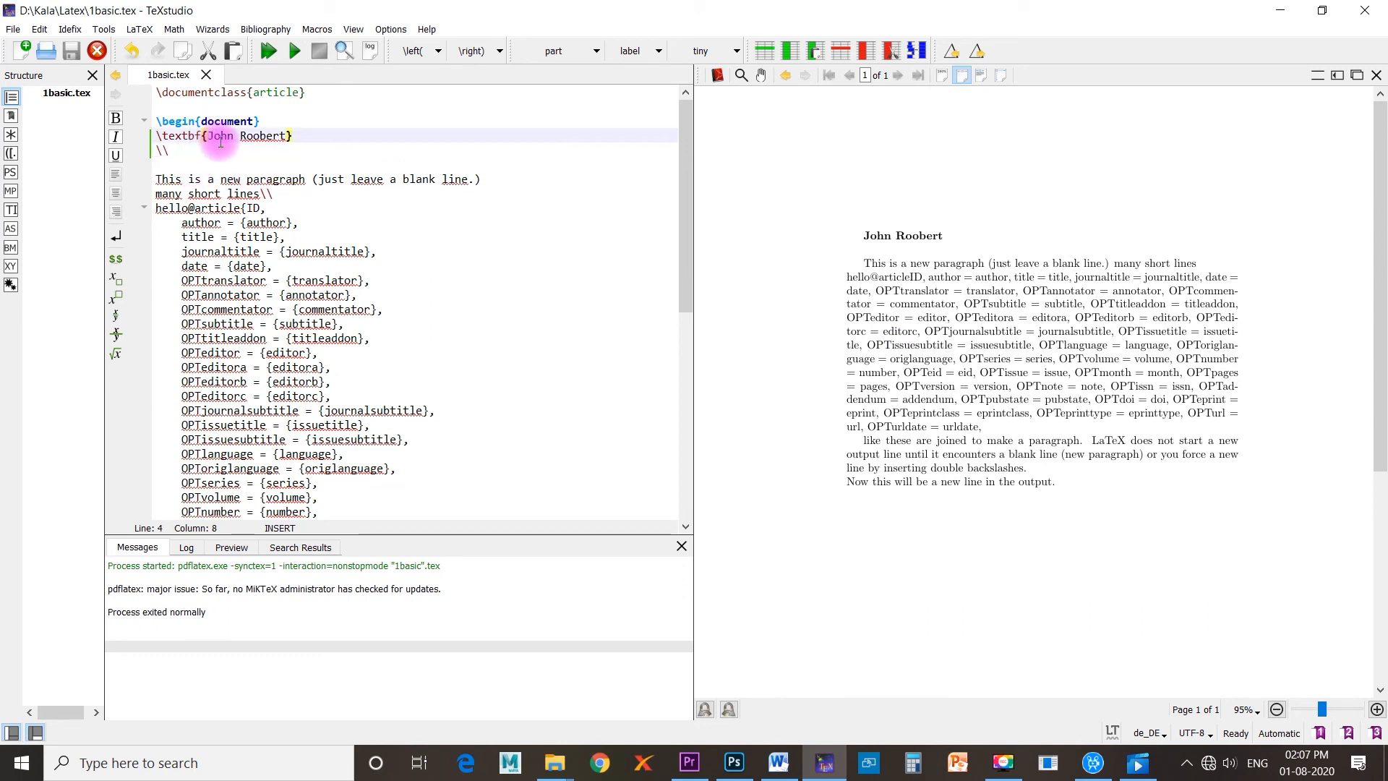
type("Latex ")
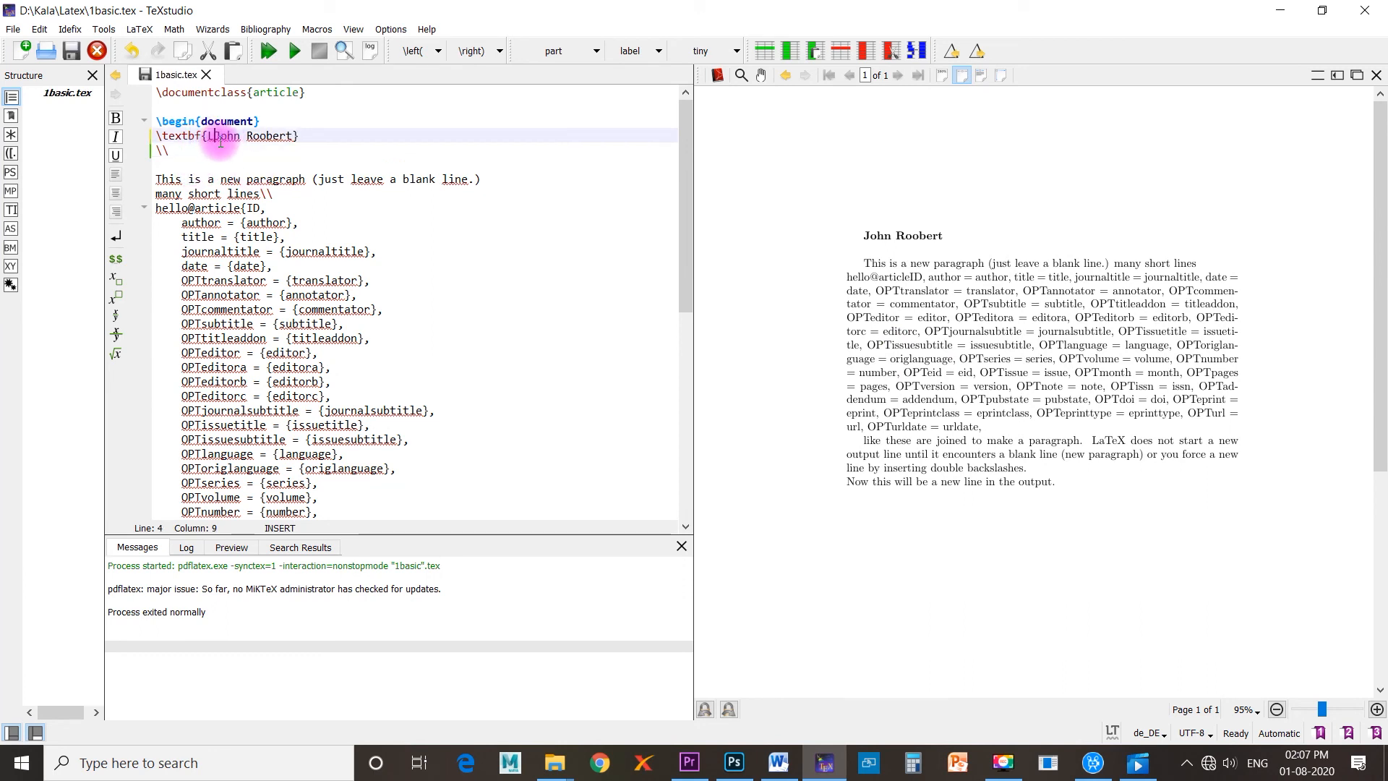
type("Inst")
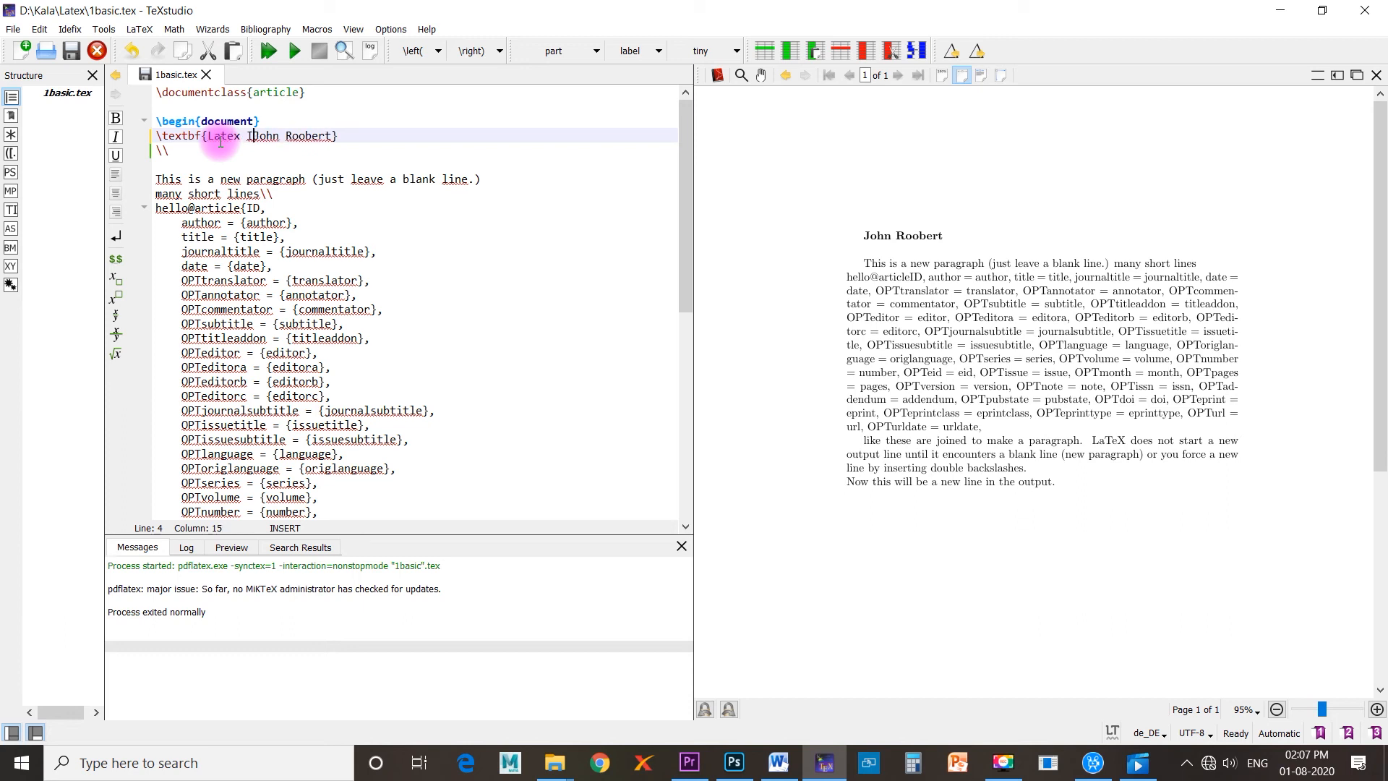
type("allation by")
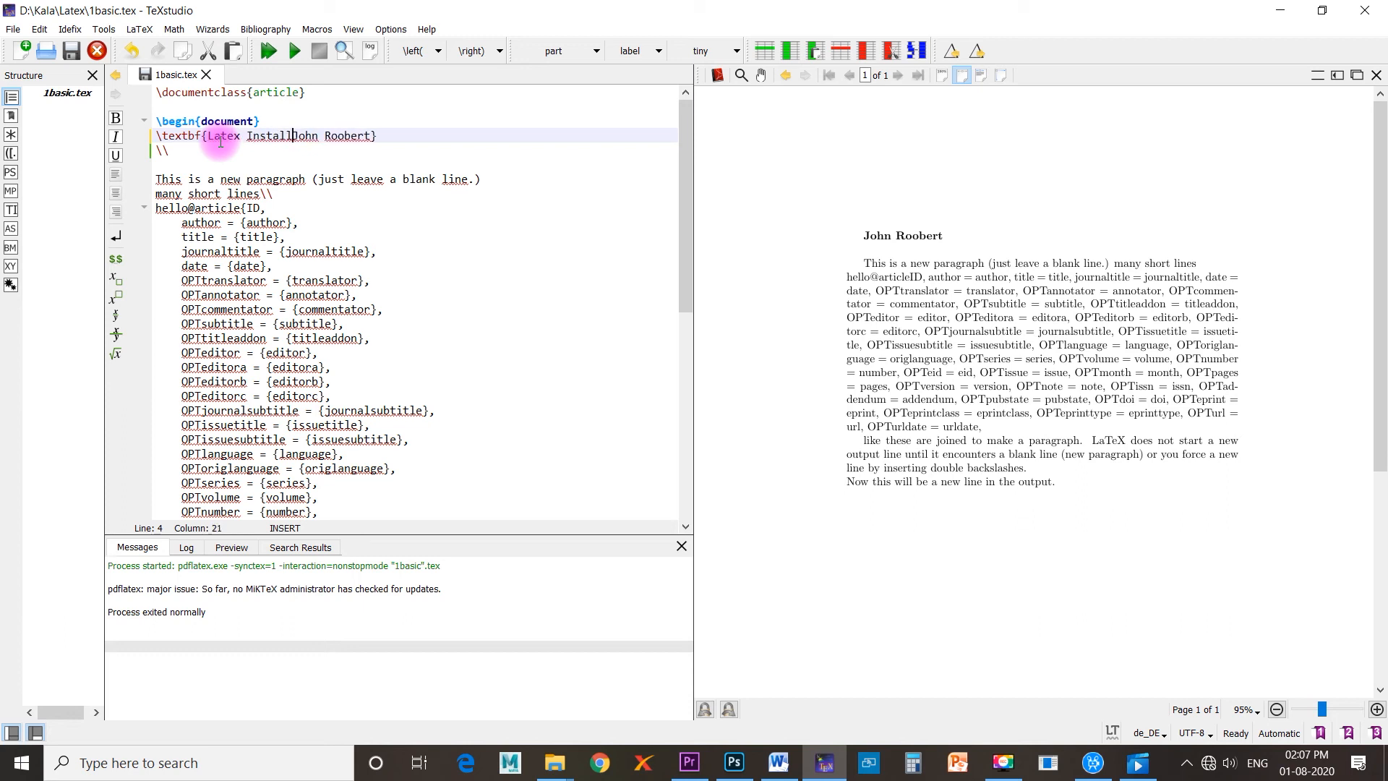
Paste the copied installation instructions, Step1 to Step7, after the \\ line break below the heading, and compile and build the document.
left_click(180, 150)
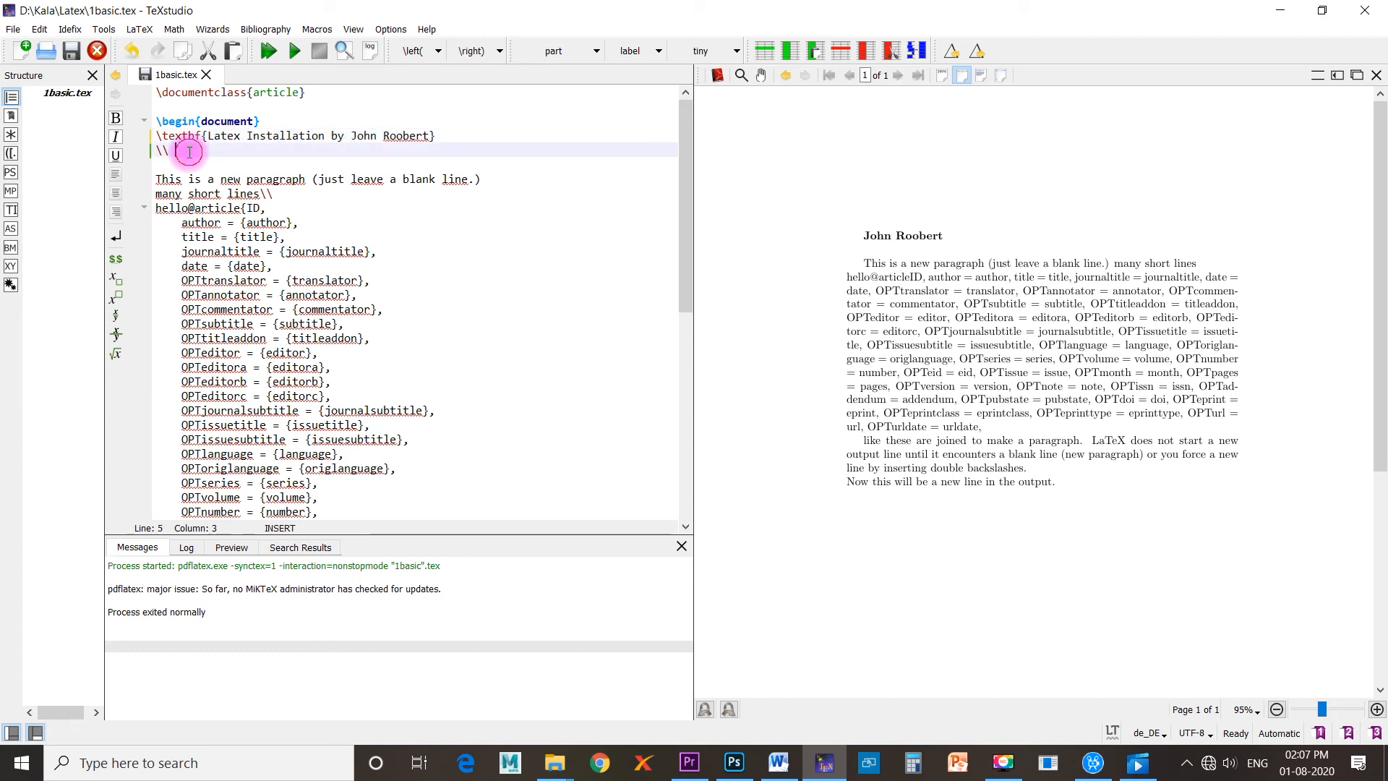
type("Step1: Download the zip file from http://tug.org/protext/ Step2 : Unzip(extract) the downloaded file using winzip or any file extractor. Step3 : Go to the extracted folder, right click the setup file and select run as administrator. Step4: Install Miktex Step5: Install Texstudio Step6: Go to Program Files->texstudio and create shortcut for textstudio application Step7: Click the ‘texstudio’ shortcut to start Latex.")
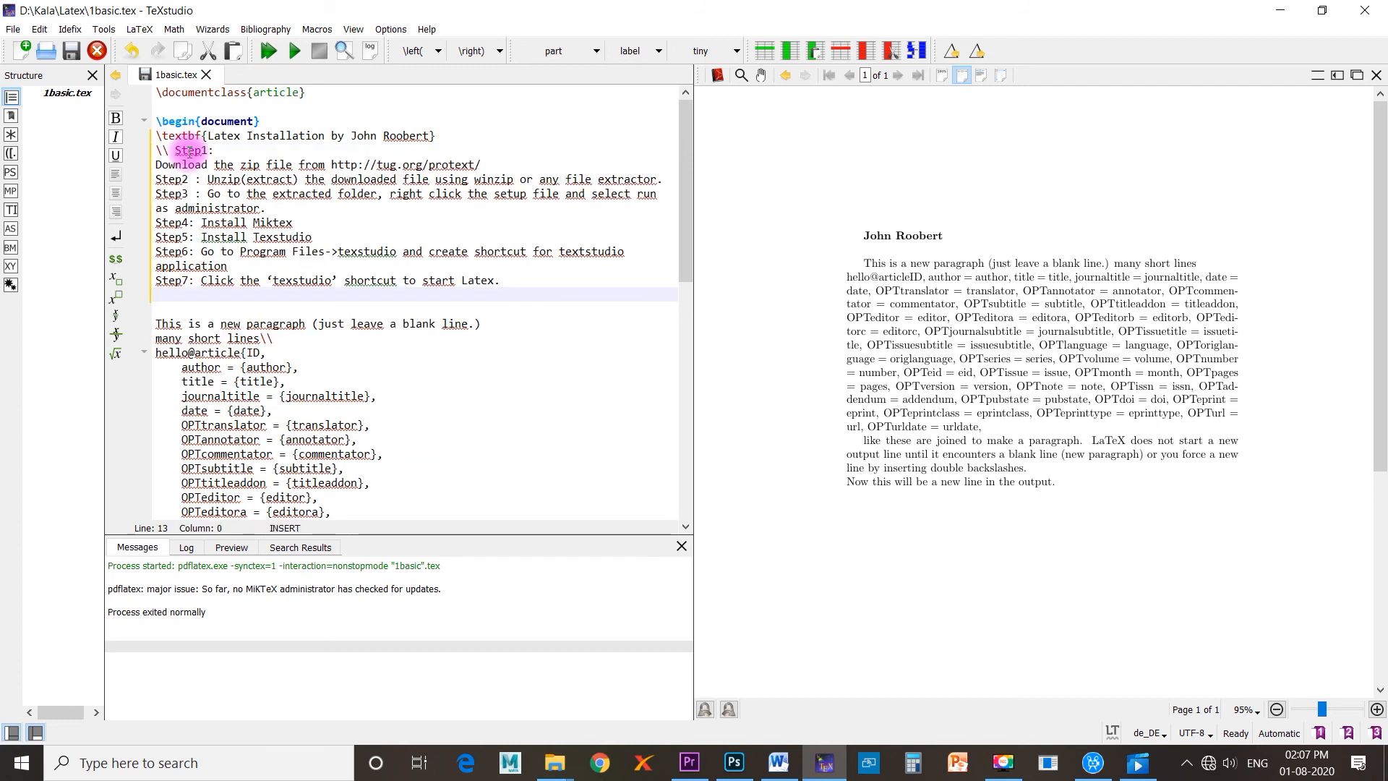
left_click(295, 56)
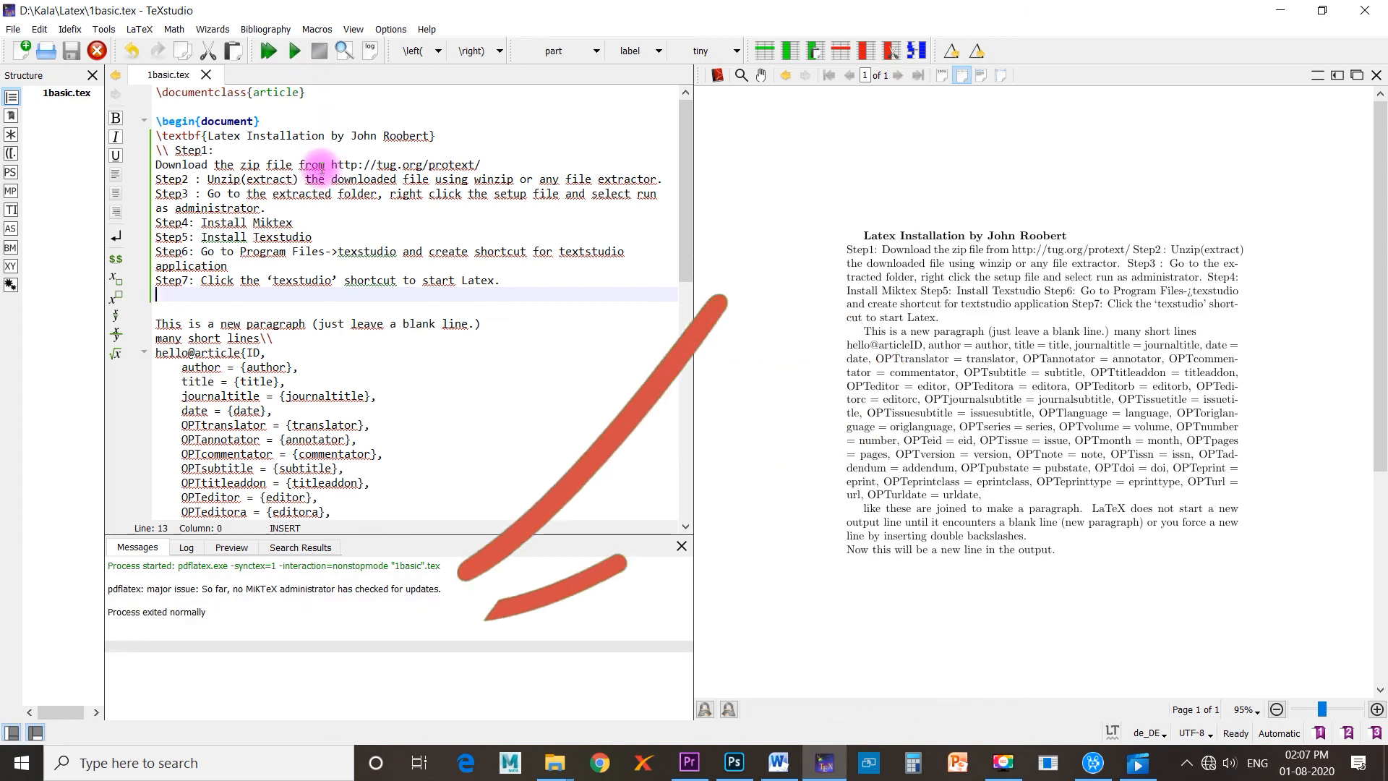
left_click(271, 51)
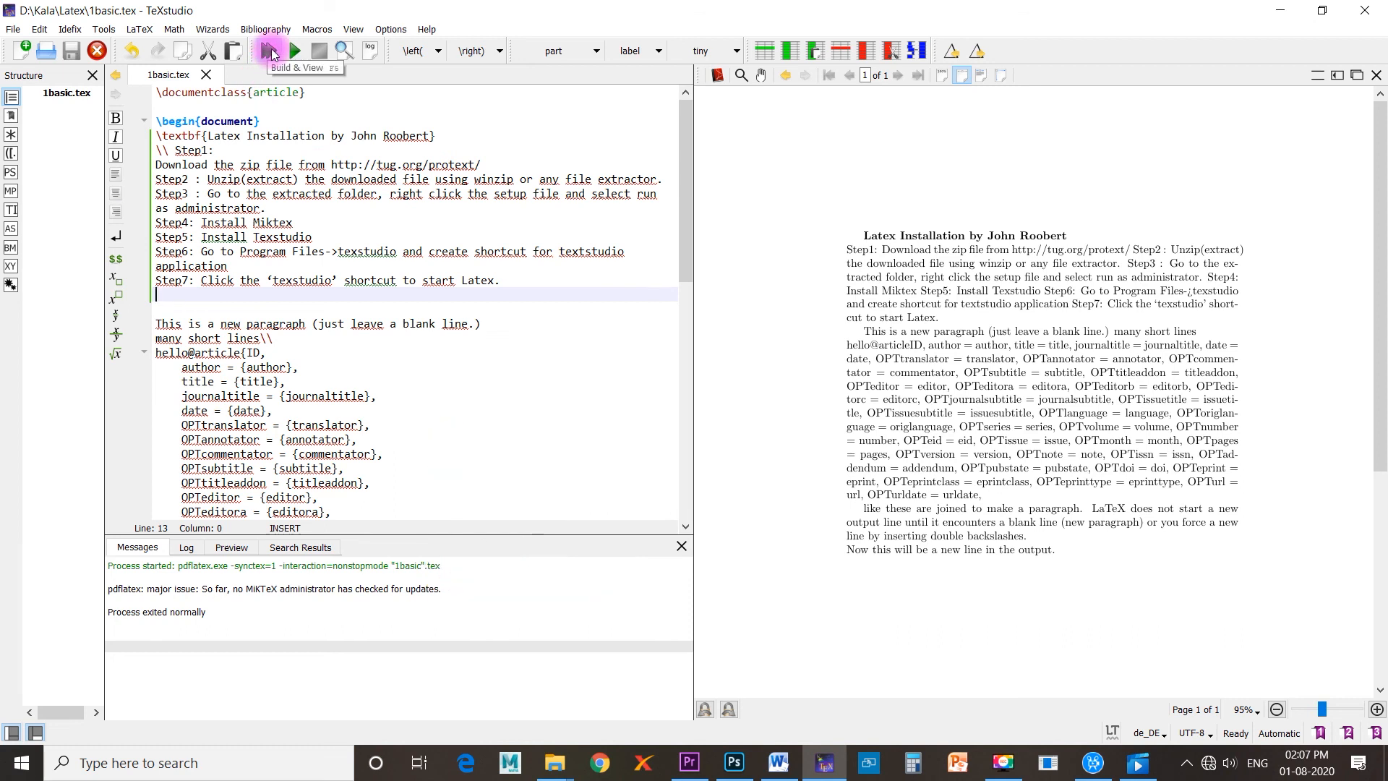